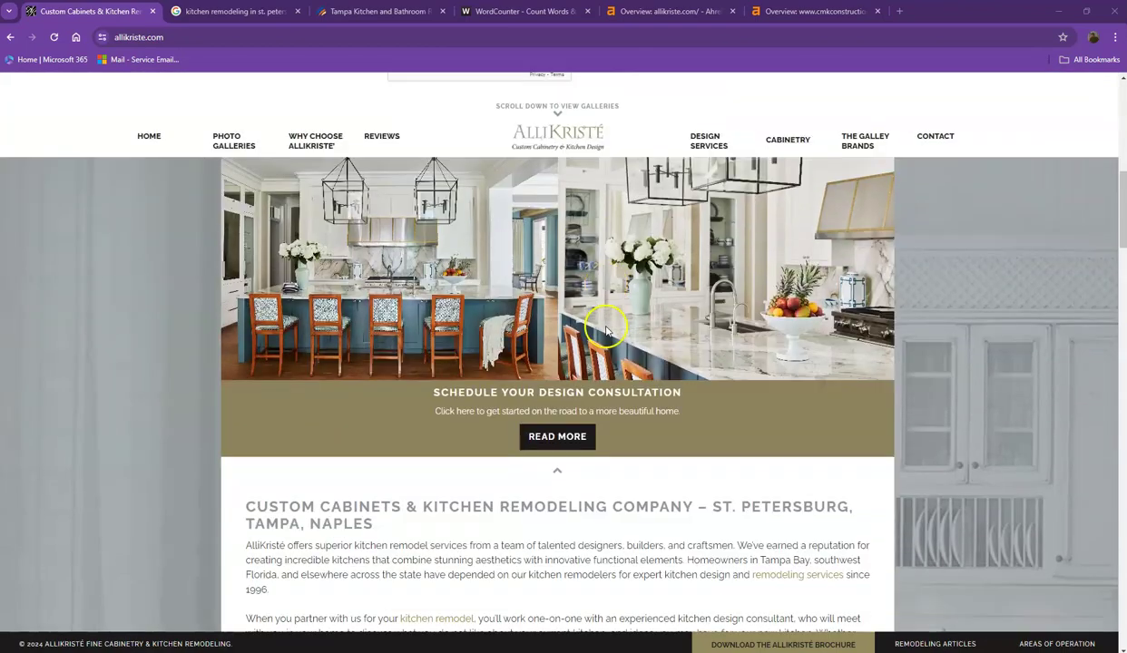
Step: Examine the AlliKristé homepage's consultation request form, kitchen photos and introductory remodeling text
scroll(646, 330, "up", 6)
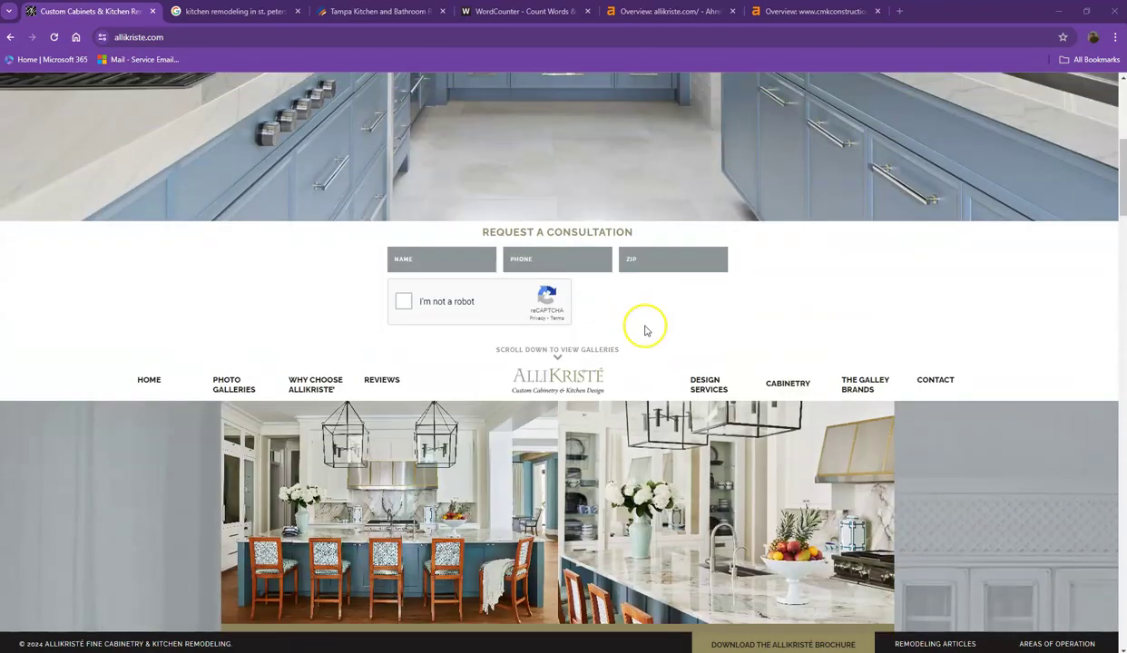
scroll(646, 330, "down", 3)
scroll(637, 319, "down", 3)
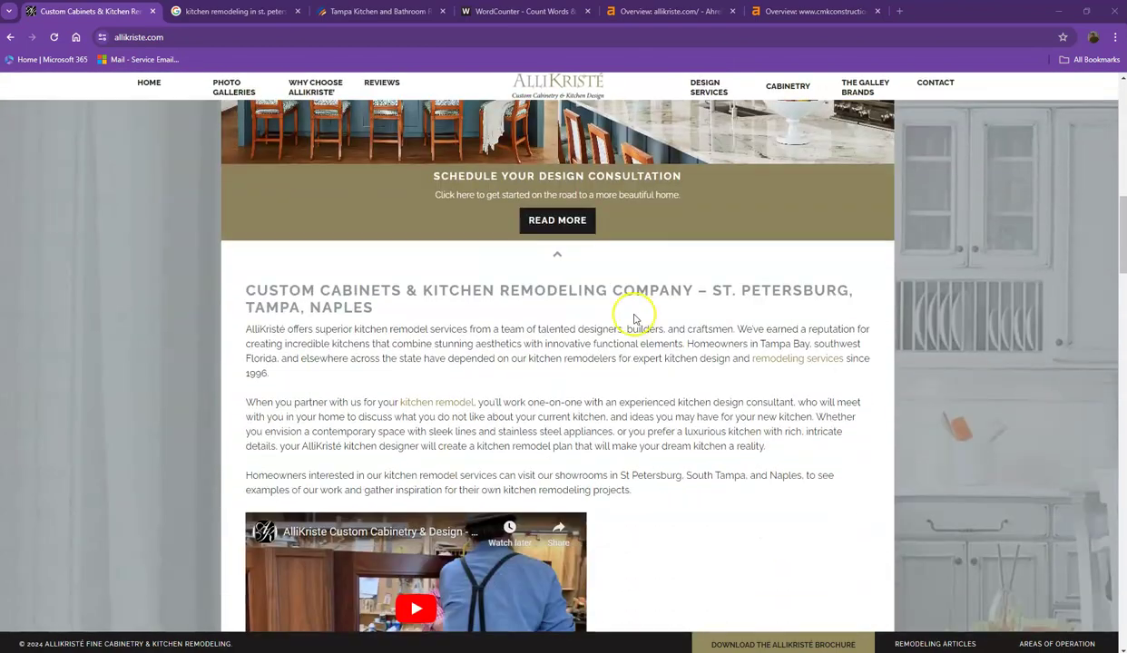
scroll(634, 314, "up", 2)
scroll(605, 325, "up", 4)
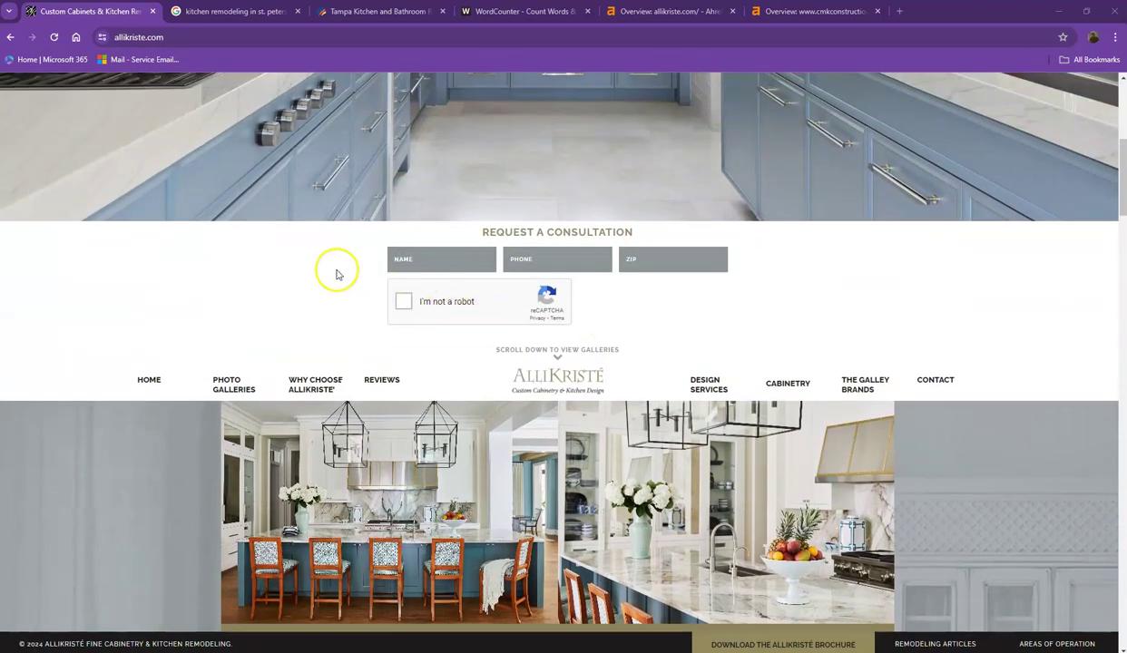
Step: Switch to the CMK Construction website and examine its homepage headline, award badges and estimate form for comparison
left_click(374, 11)
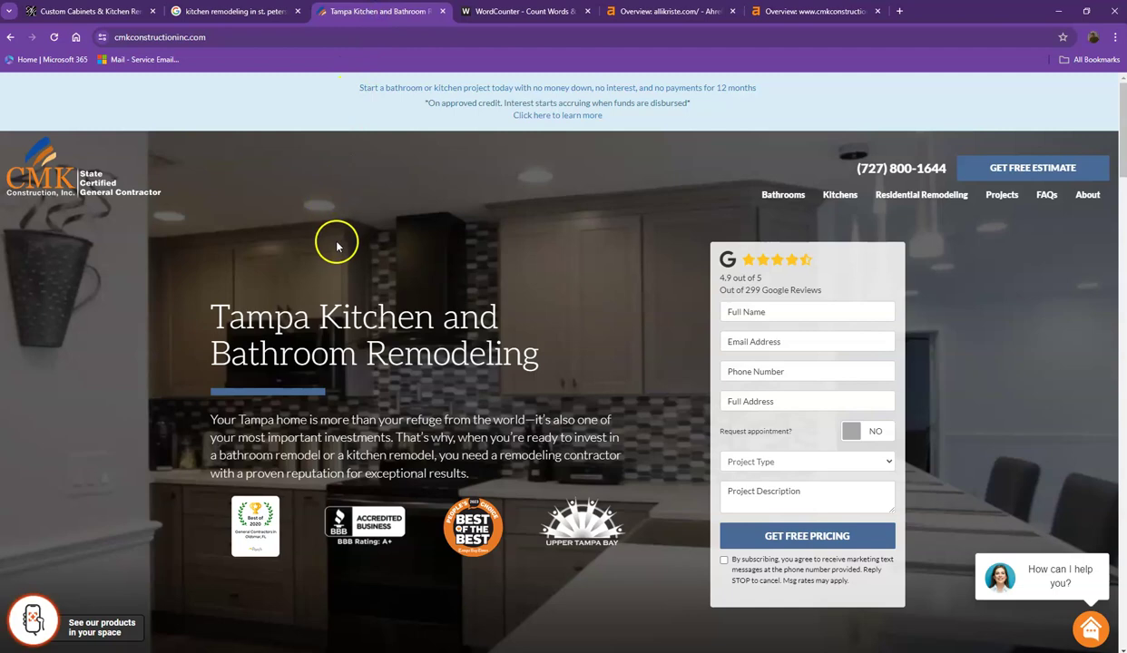
scroll(337, 246, "down", 2)
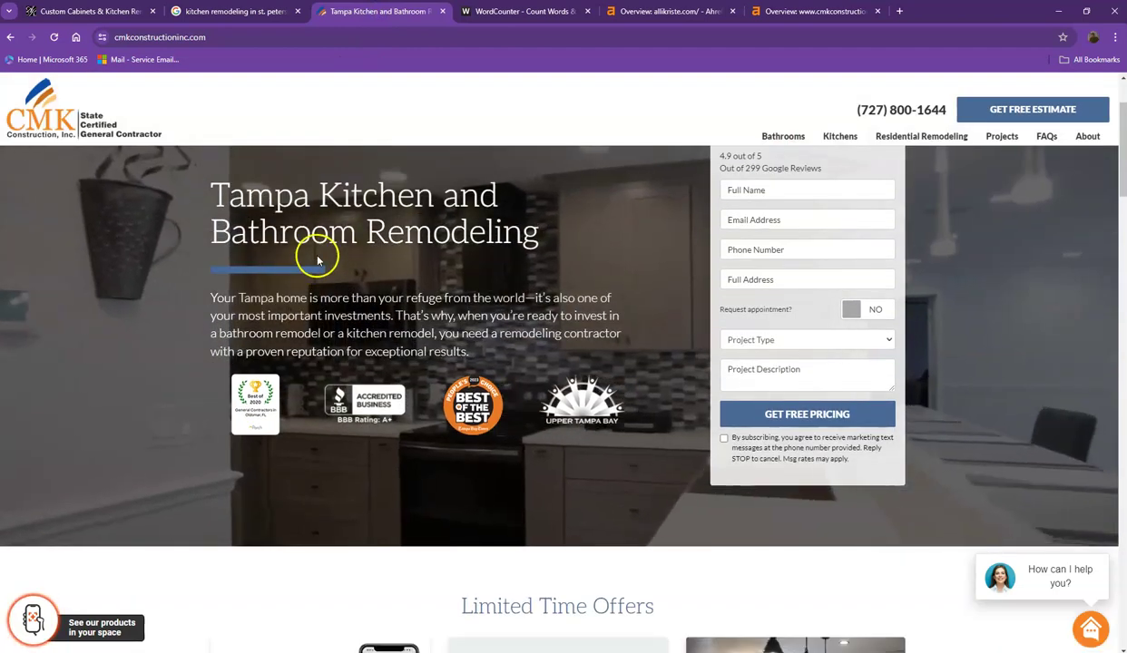
scroll(317, 261, "down", 3)
scroll(313, 263, "up", 5)
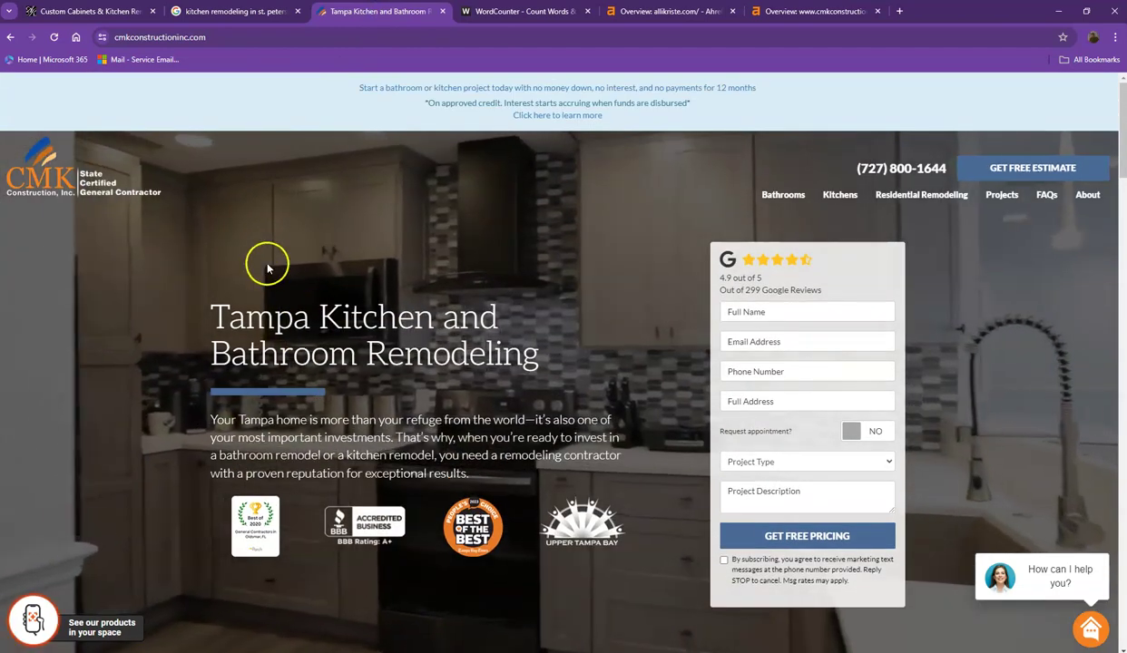
Step: Return to the AlliKristé website and review the whole homepage, including the videos, testimonials, photo gallery and locations
left_click(94, 10)
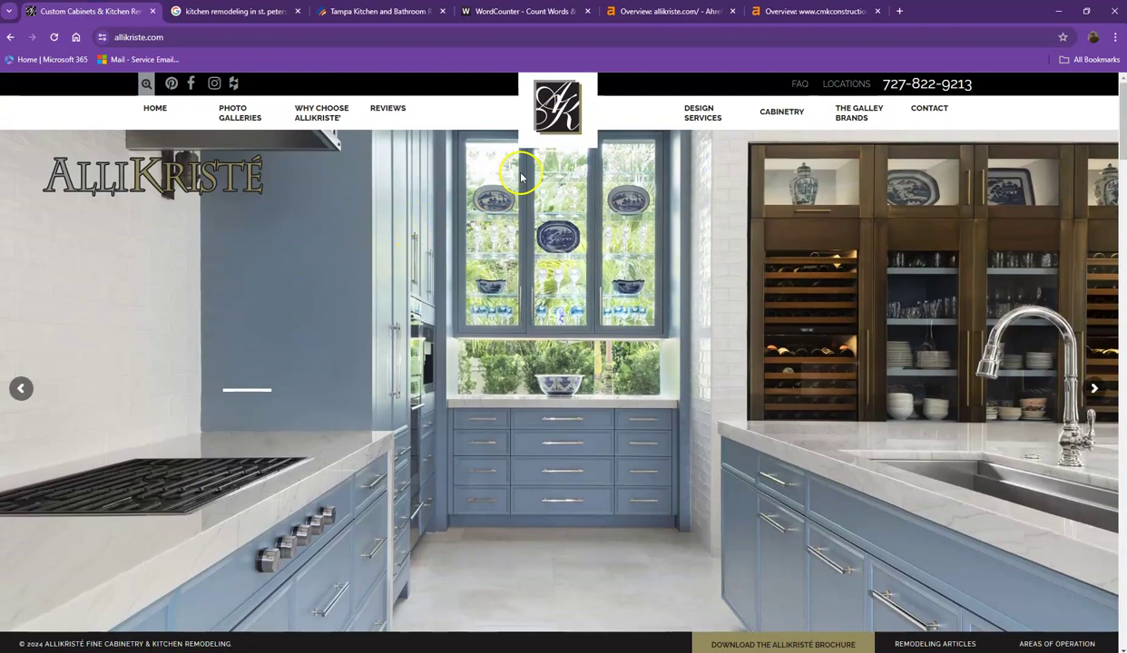
scroll(536, 237, "down", 8)
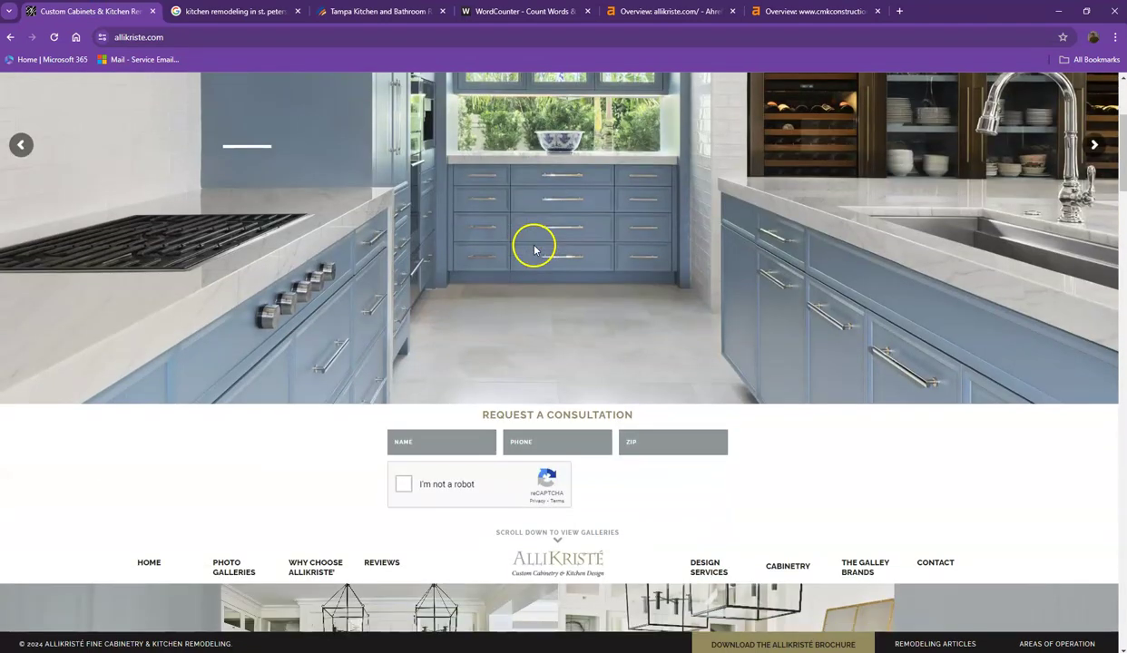
scroll(327, 259, "up", 10)
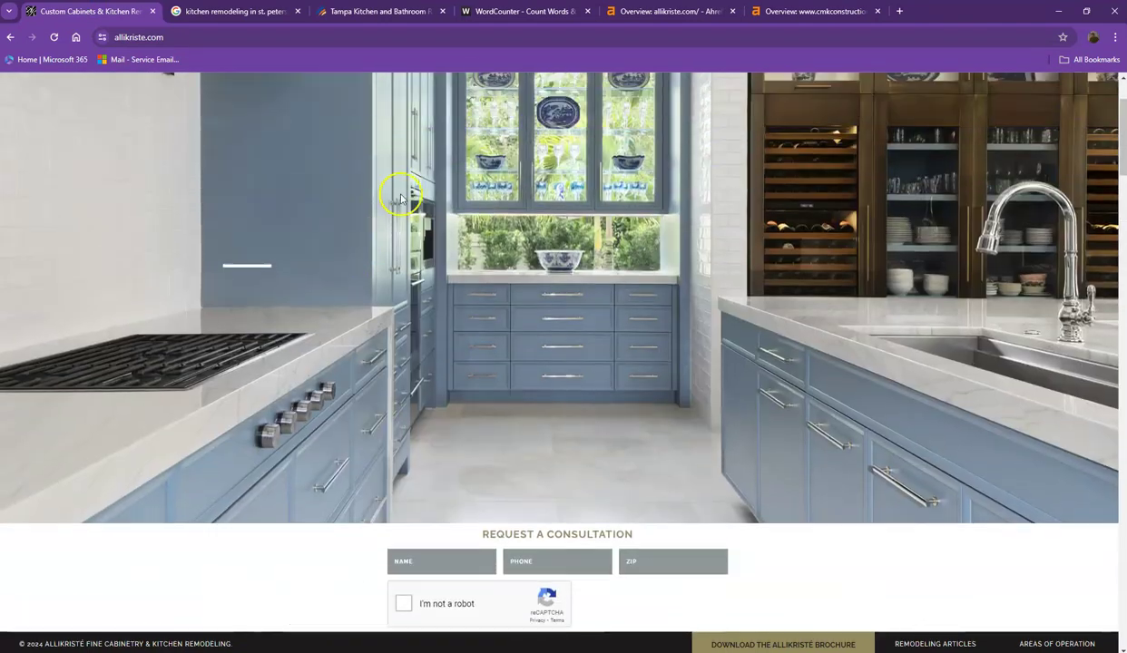
scroll(495, 221, "down", 7)
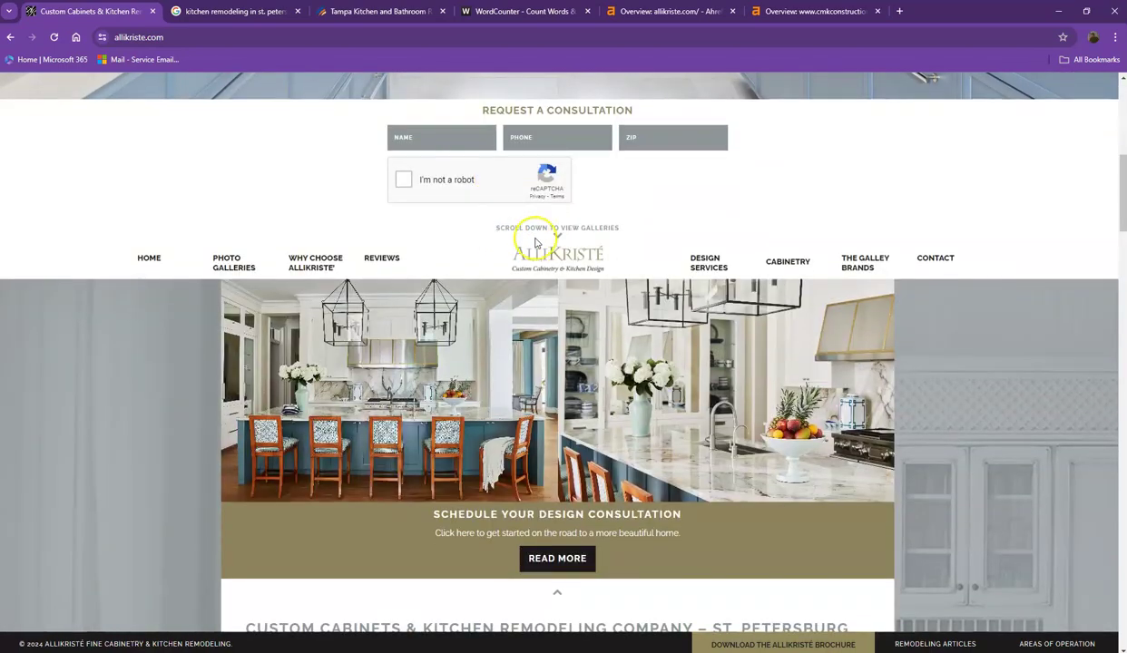
scroll(558, 277, "down", 5)
scroll(560, 282, "down", 12)
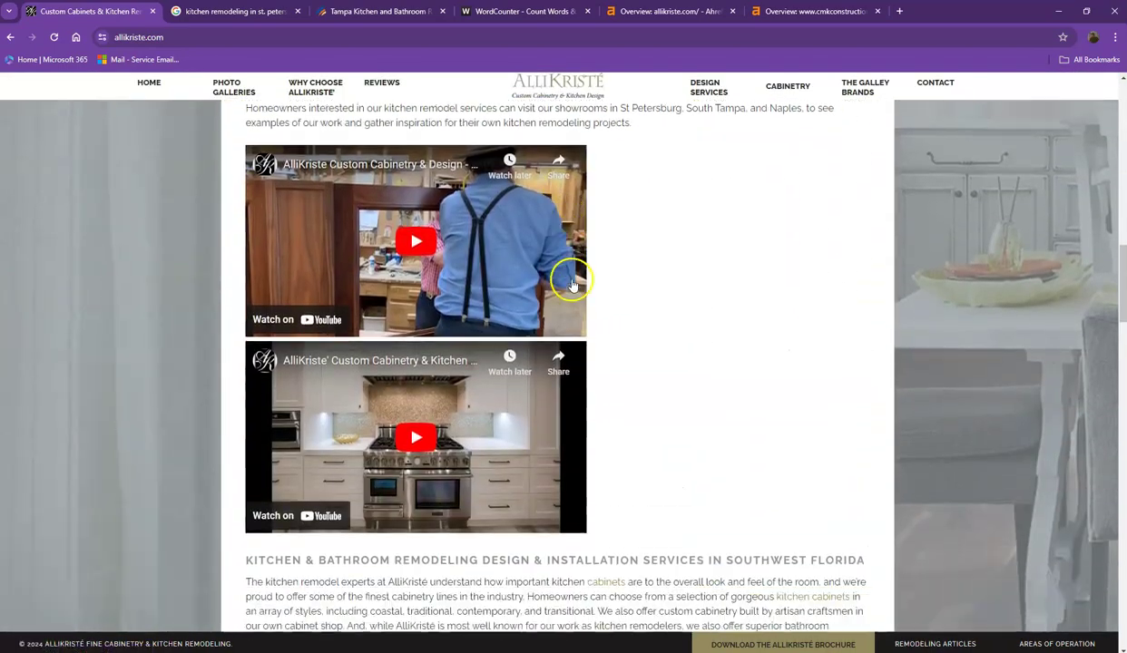
scroll(605, 283, "down", 3)
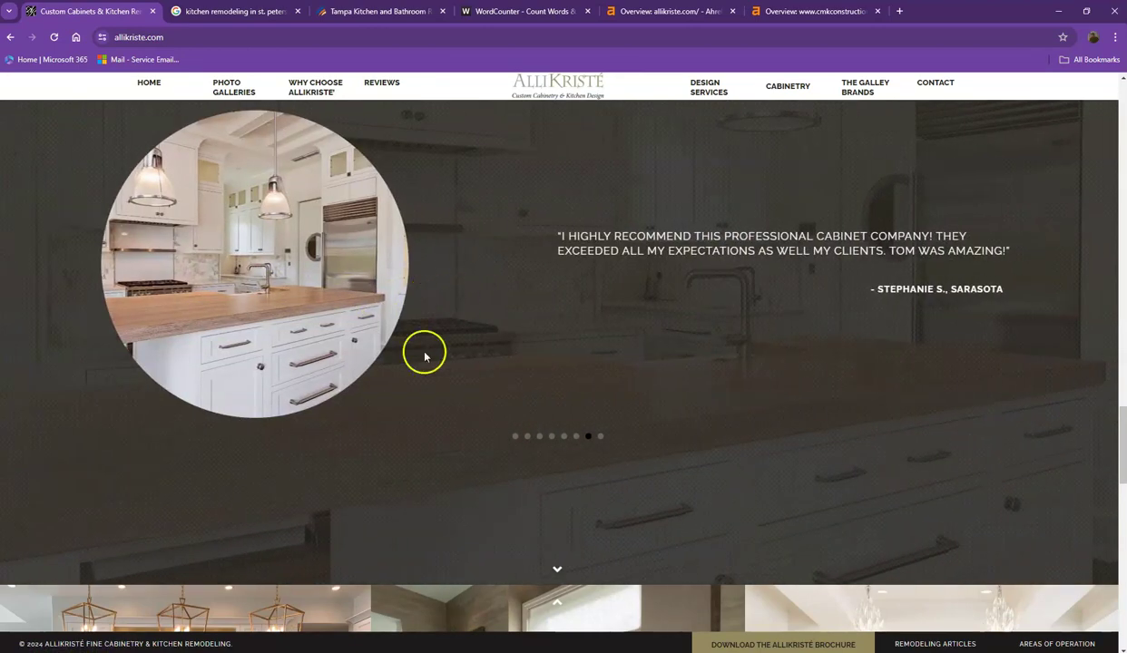
scroll(390, 290, "down", 8)
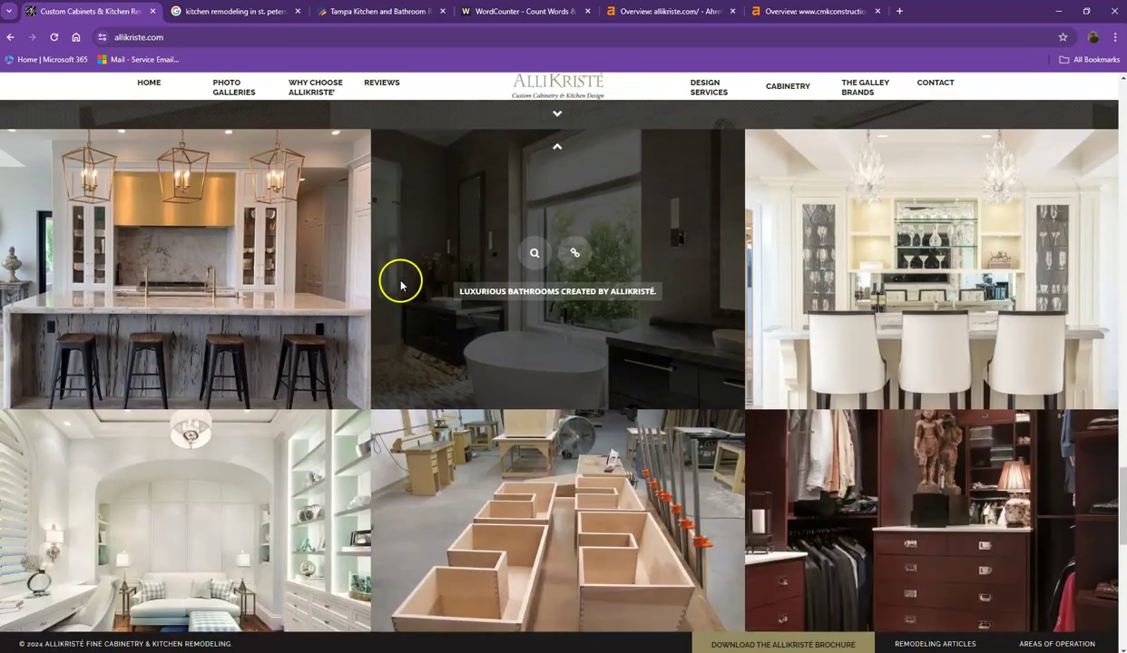
scroll(513, 285, "down", 5)
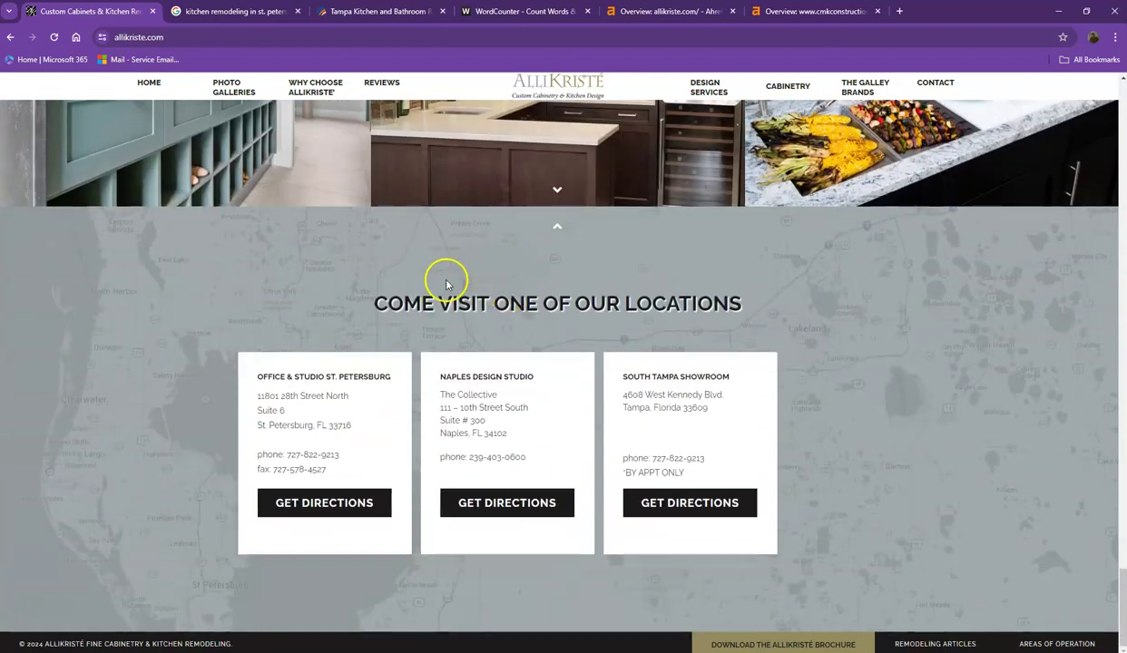
scroll(353, 271, "up", 5)
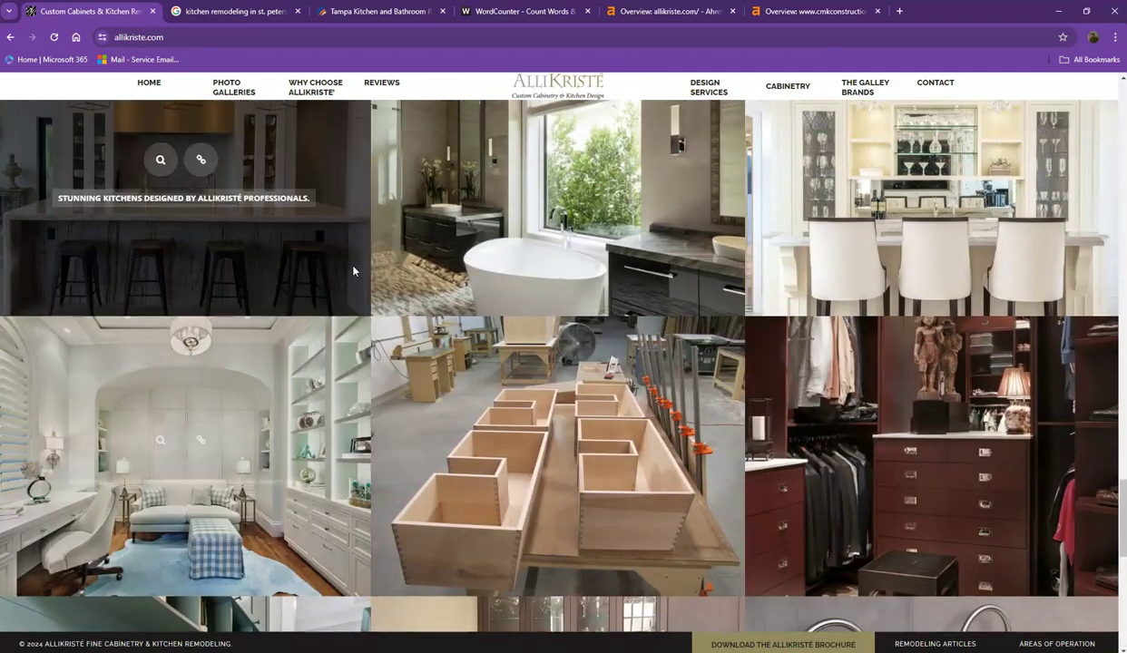
scroll(354, 271, "up", 10)
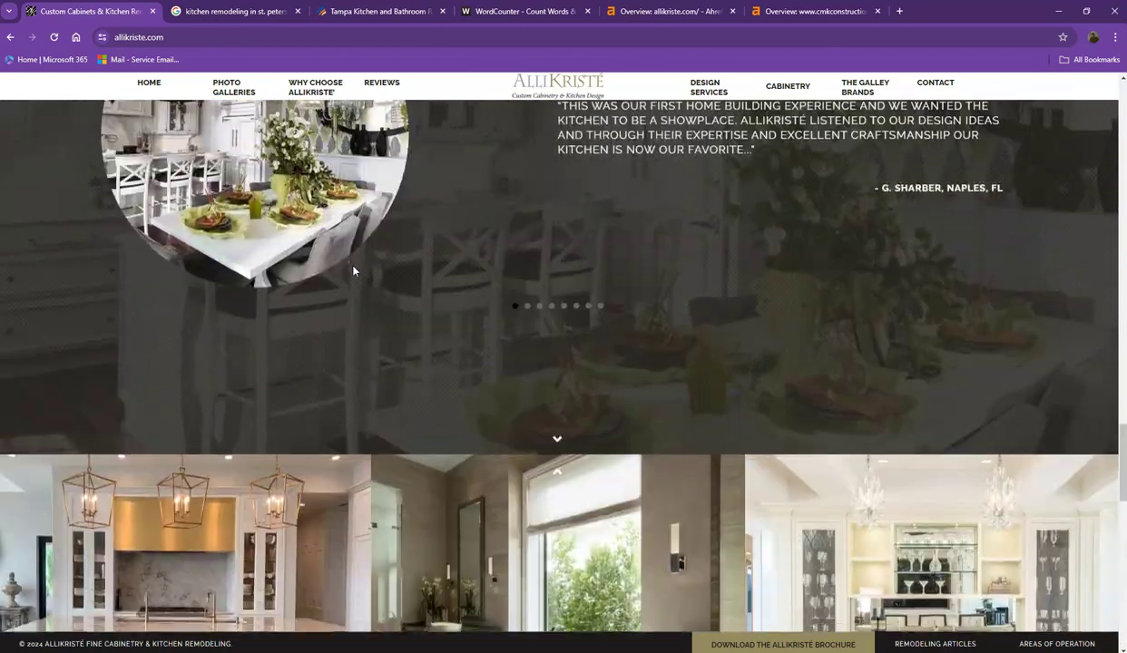
scroll(354, 269, "up", 15)
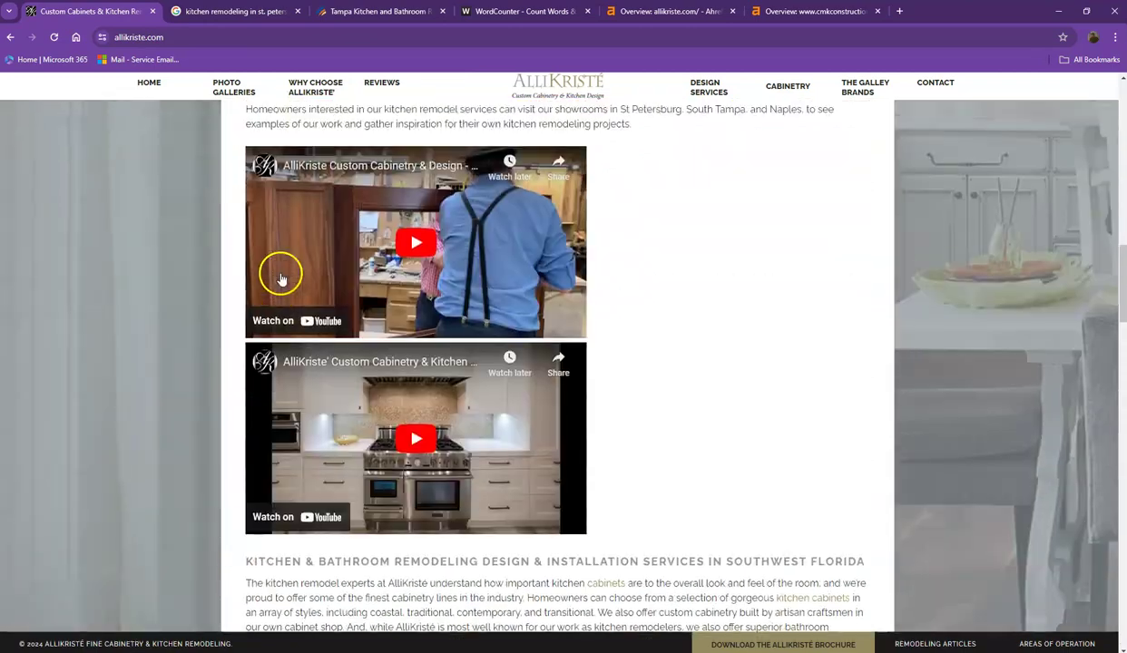
scroll(280, 278, "up", 5)
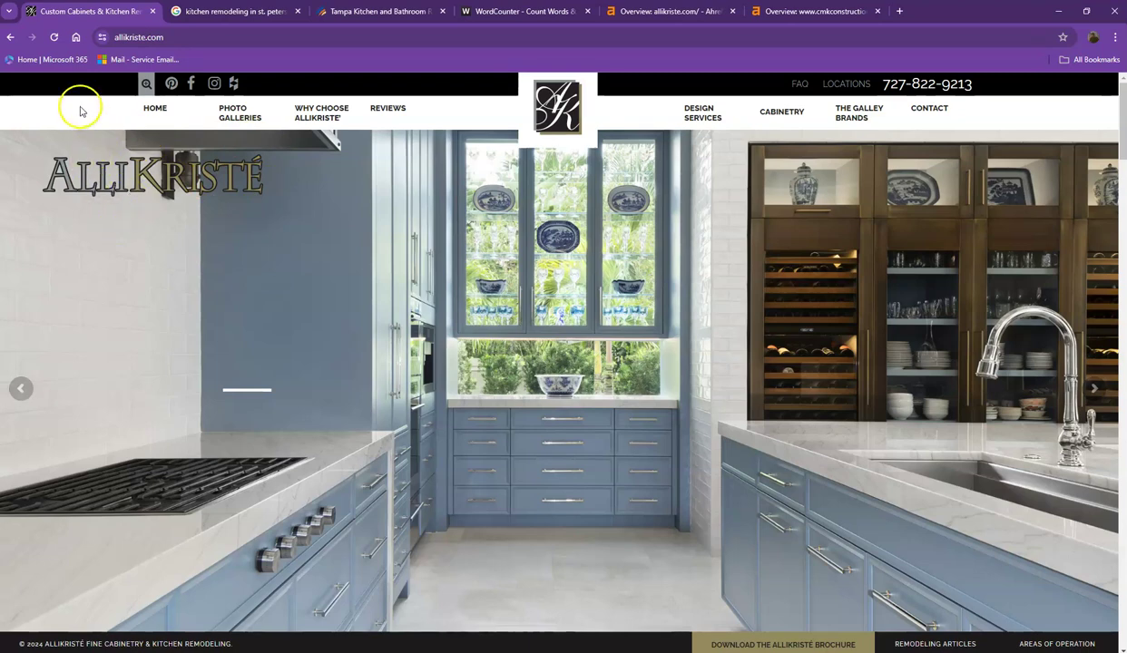
Step: Paste the copied AlliKristé homepage text into WordCounter and check the word count
left_click(513, 12)
left_click(416, 224)
key("ctrl+v")
scroll(415, 267, "up", 15)
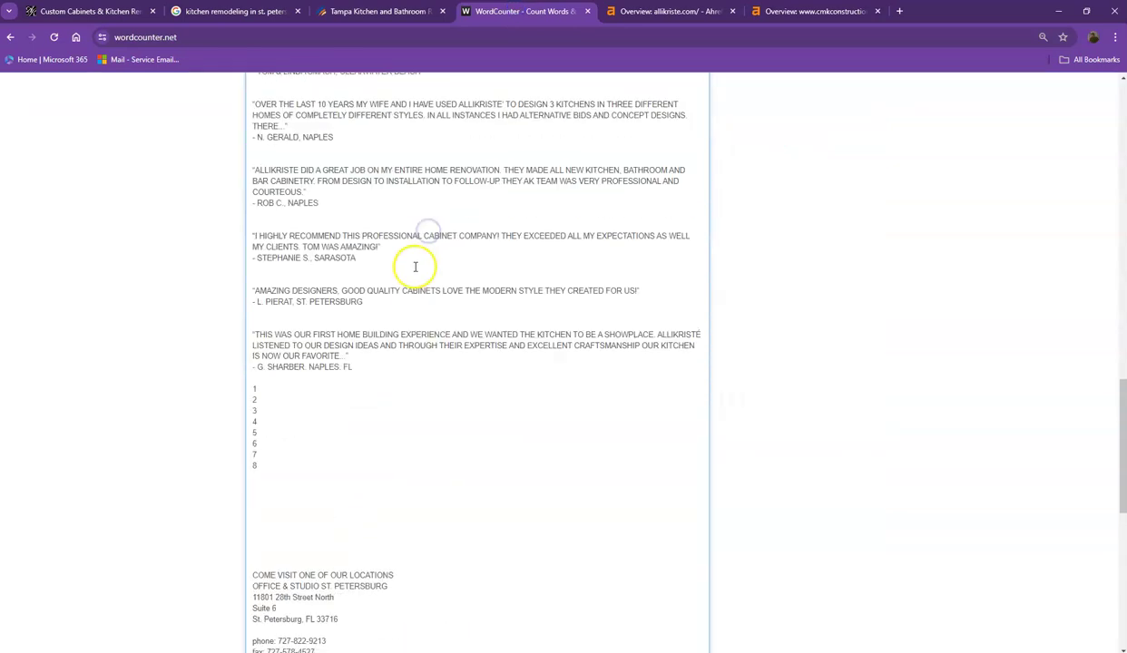
scroll(415, 266, "up", 10)
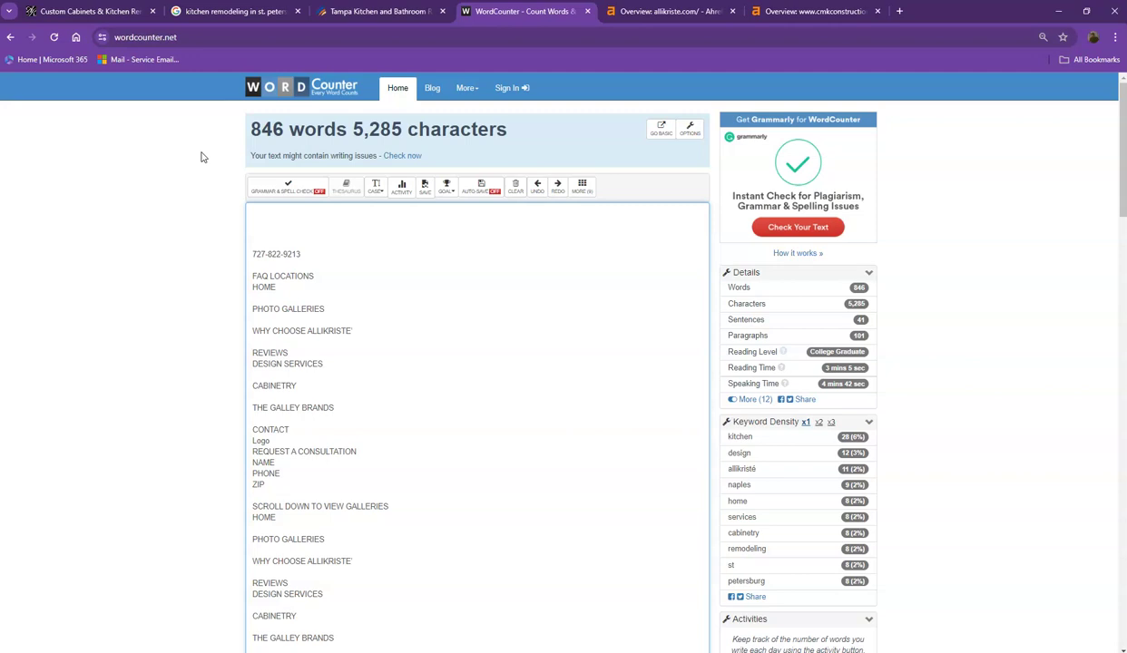
Step: Clear the text selection on the AlliKristé homepage, then check the pasted copy and keyword density in WordCounter
left_click(104, 11)
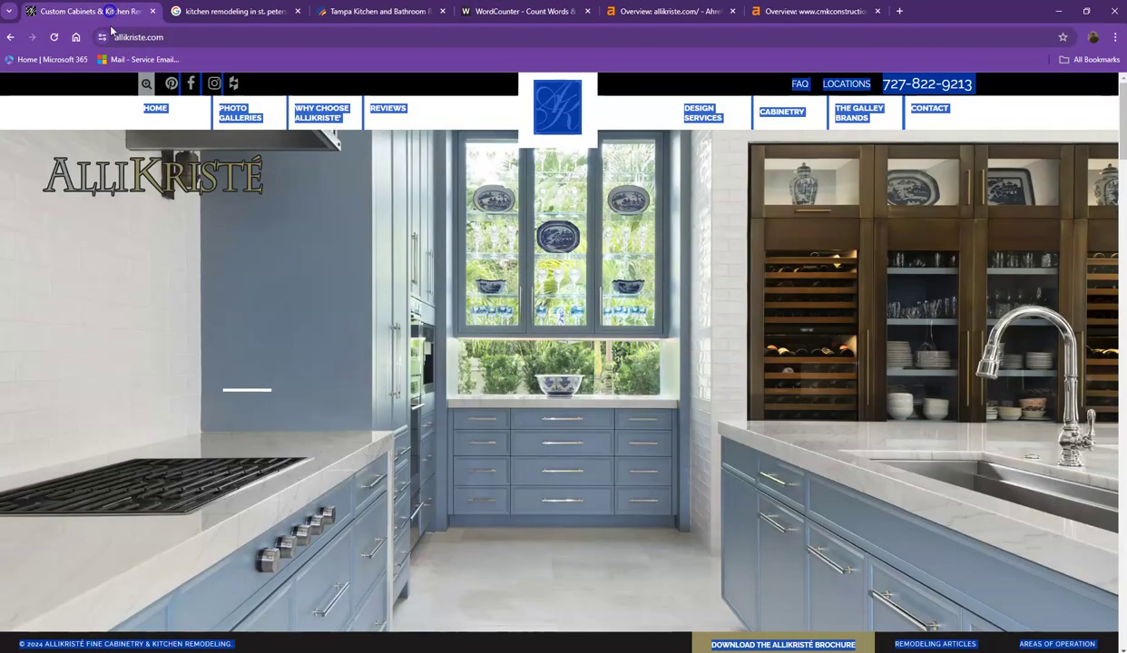
left_click(101, 114)
scroll(322, 222, "down", 5)
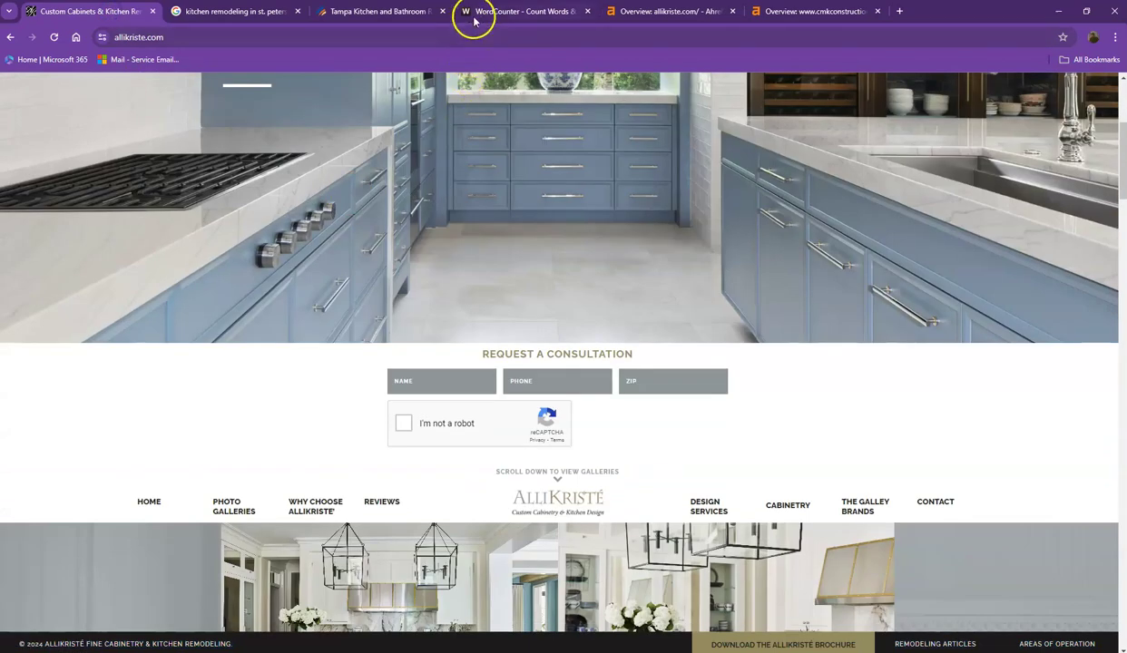
left_click(473, 19)
scroll(744, 258, "down", 3)
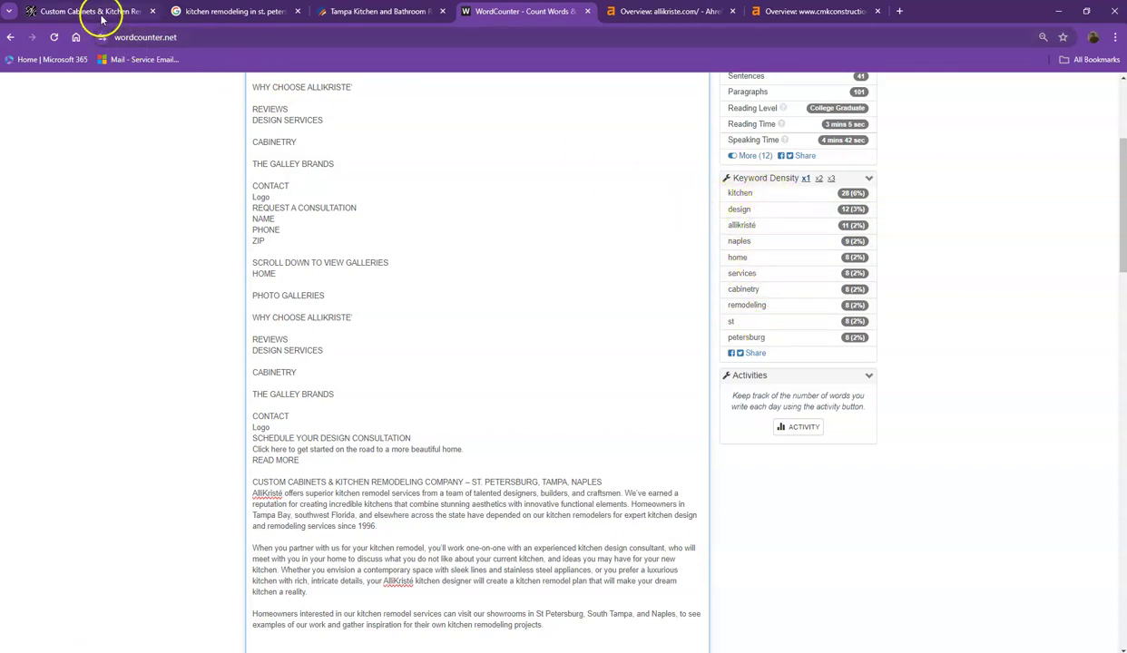
Step: Revisit the AlliKristé homepage, then examine the business listings and map in the Google results for "kitchen remodeling in st. petersburg fl"
left_click(101, 16)
scroll(213, 195, "up", 5)
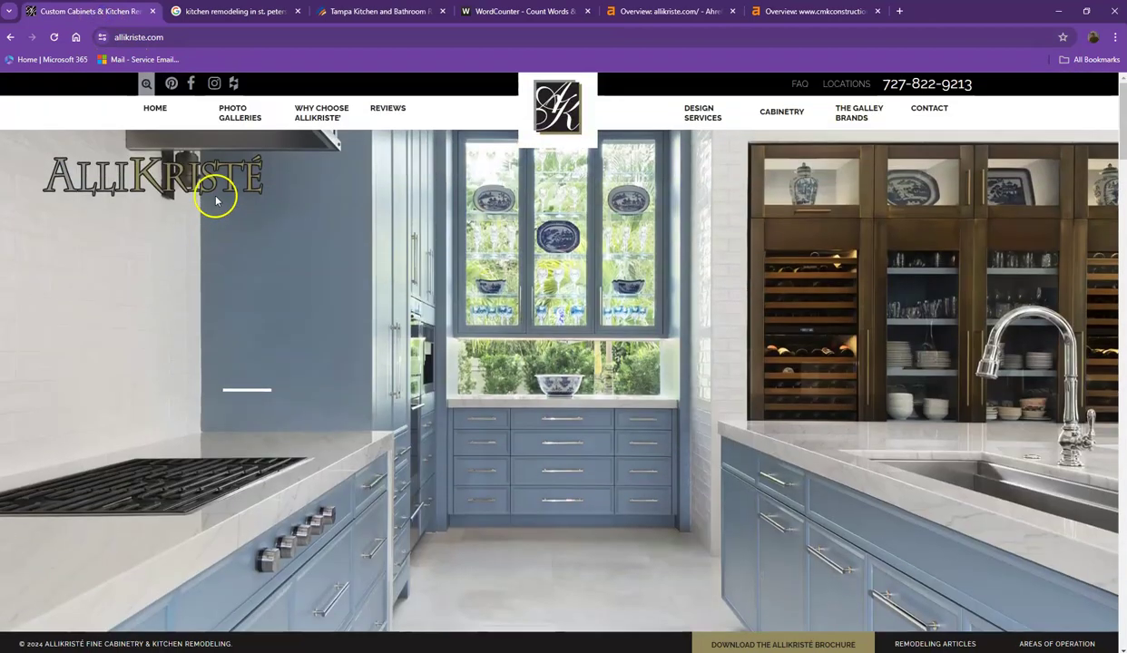
left_click(226, 17)
scroll(223, 158, "up", 10)
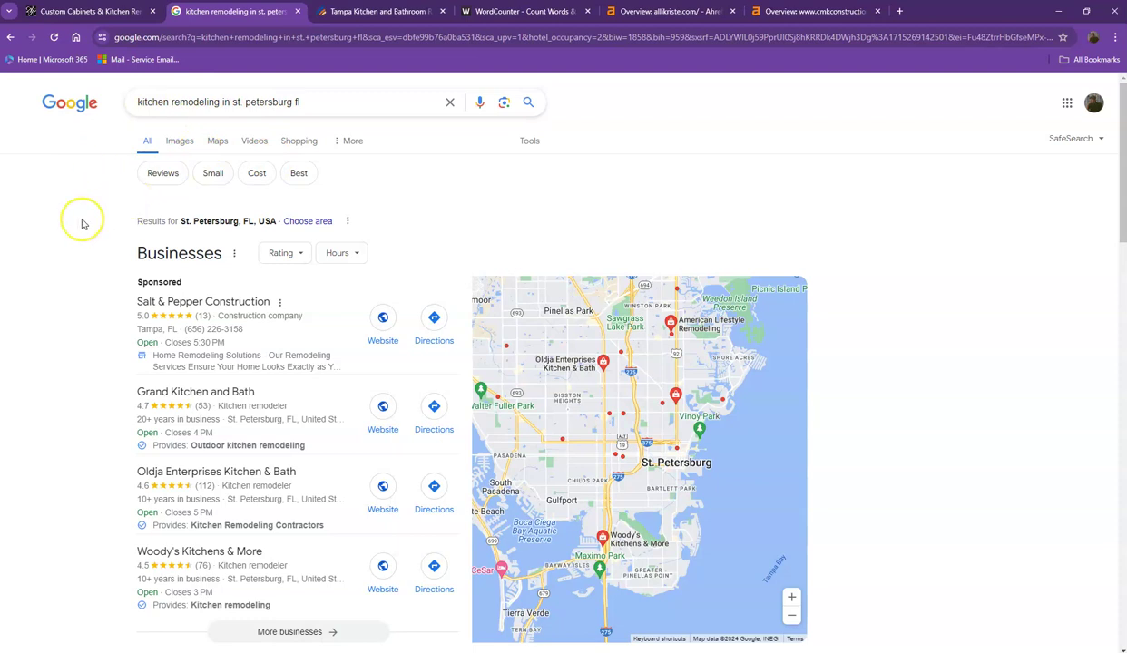
scroll(81, 225, "down", 1)
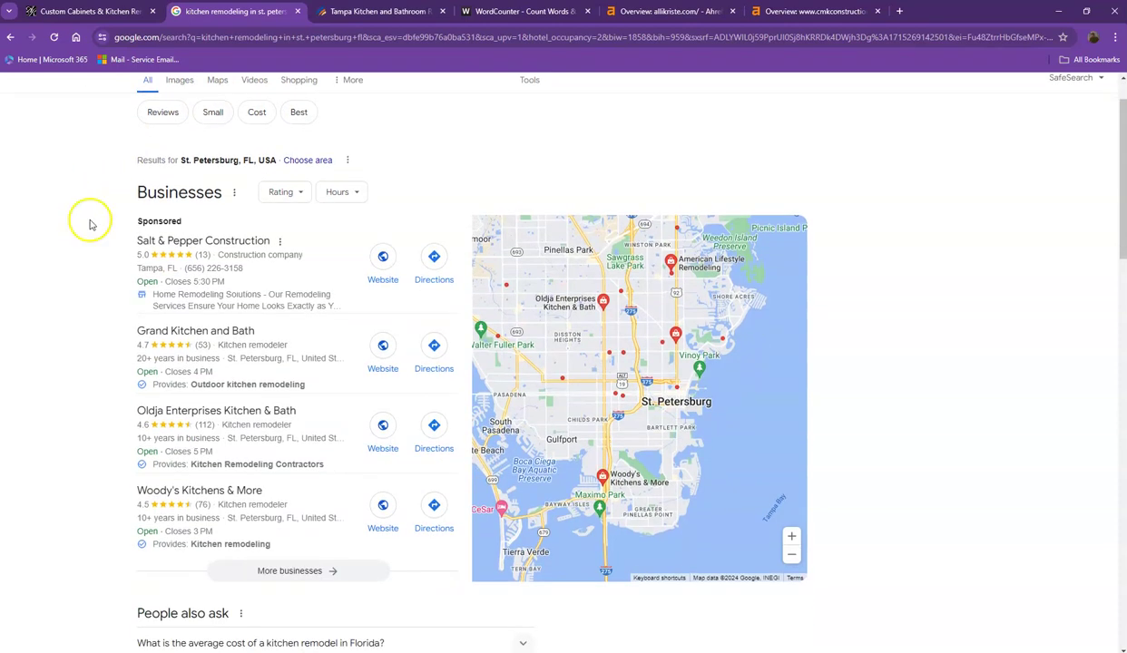
scroll(126, 188, "down", 2)
scroll(145, 238, "up", 1)
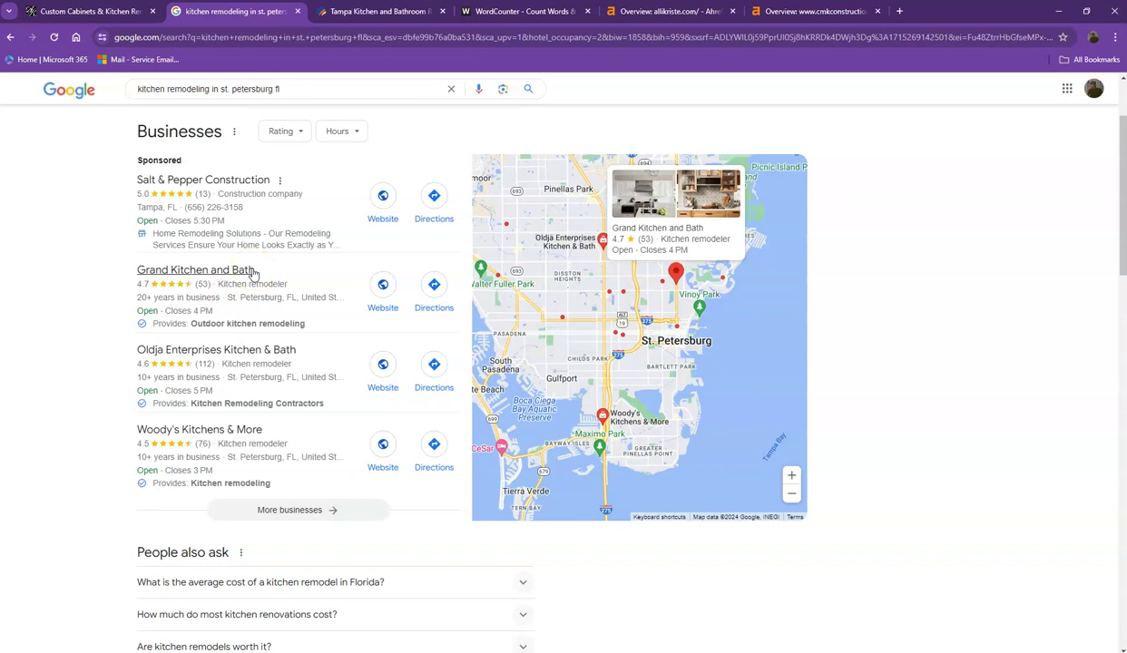
left_click(294, 327)
left_click(274, 244)
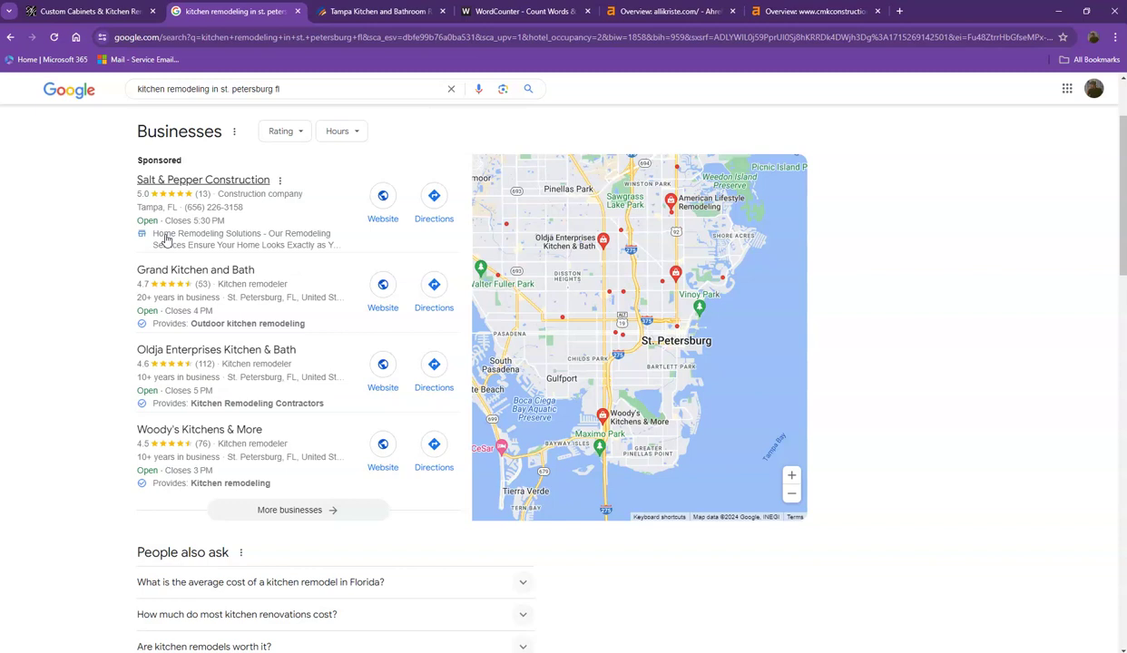
left_click(35, 578)
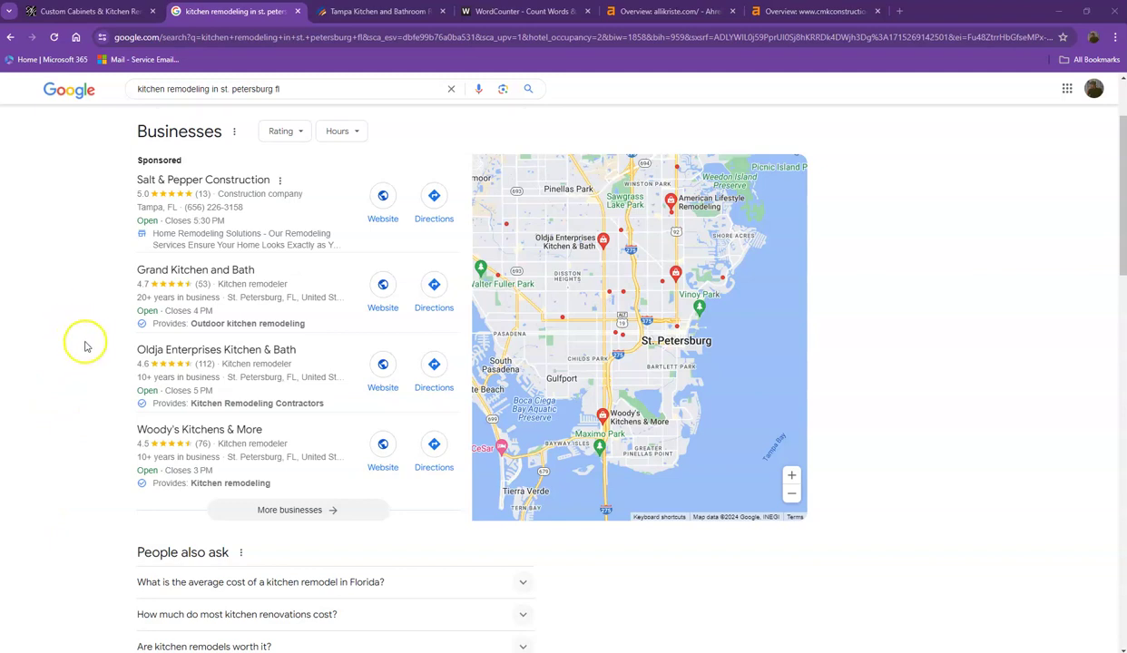
Step: Review the organic Google results below the business listings, from the CMK Construction entry to the related searches and back
scroll(100, 318, "down", 6)
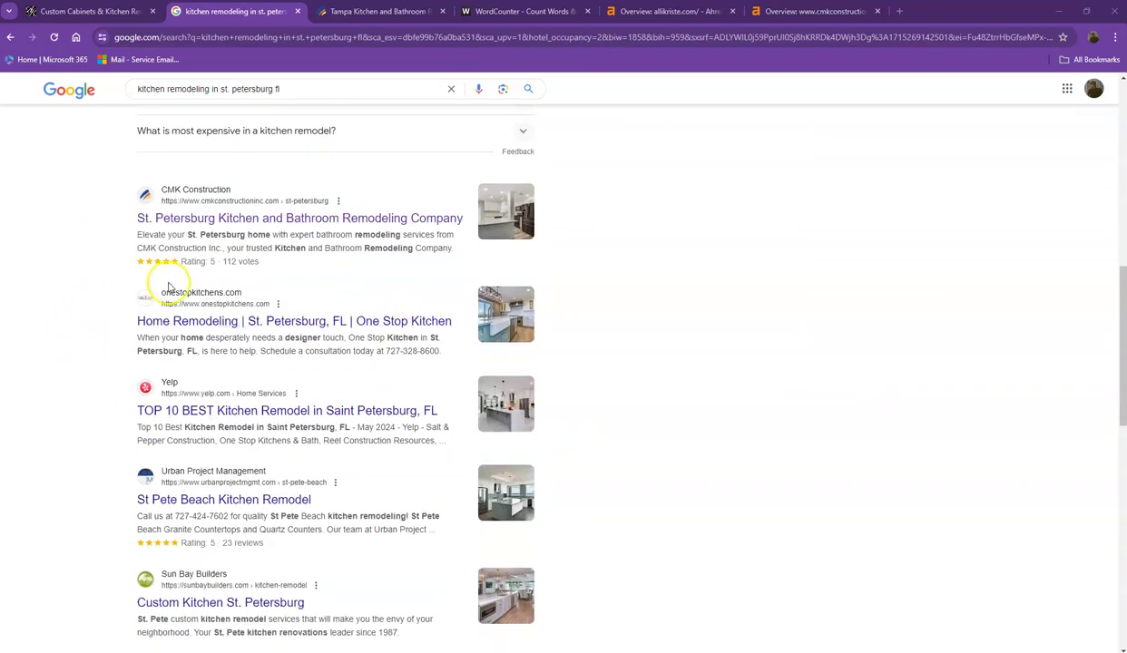
scroll(166, 342, "down", 3)
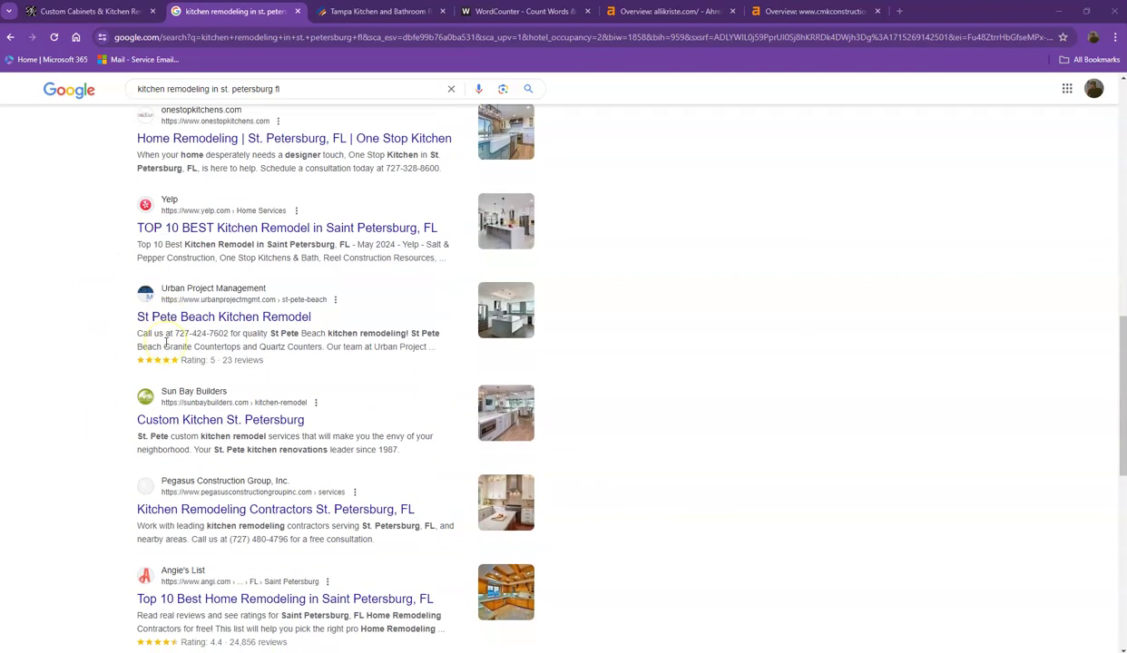
scroll(154, 341, "down", 2)
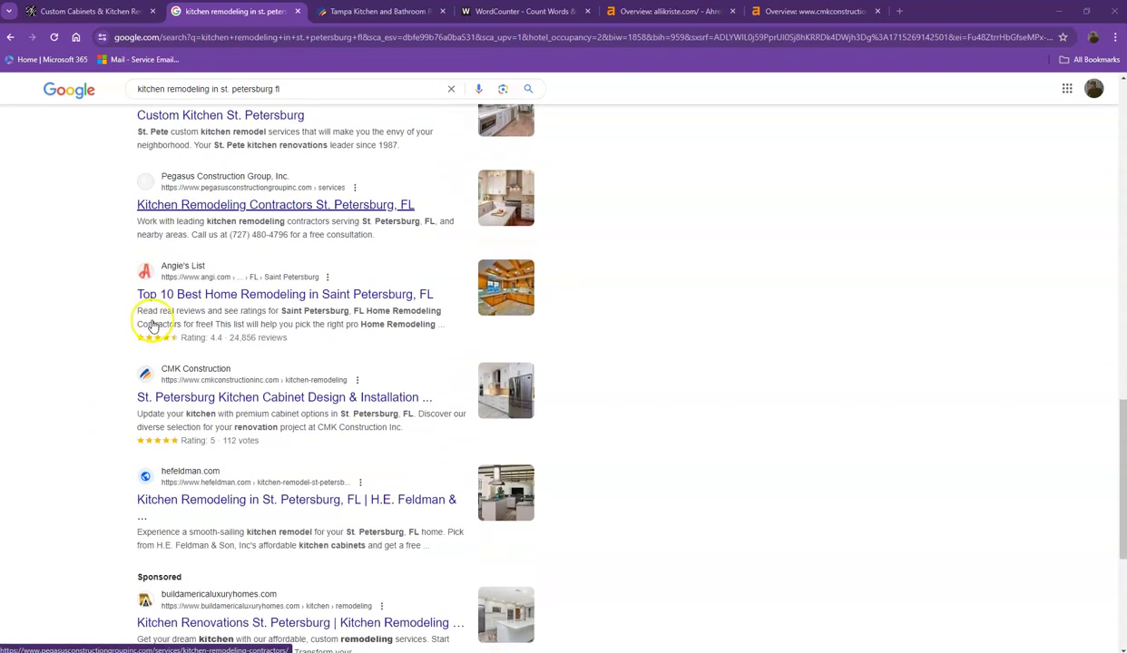
scroll(154, 325, "down", 1)
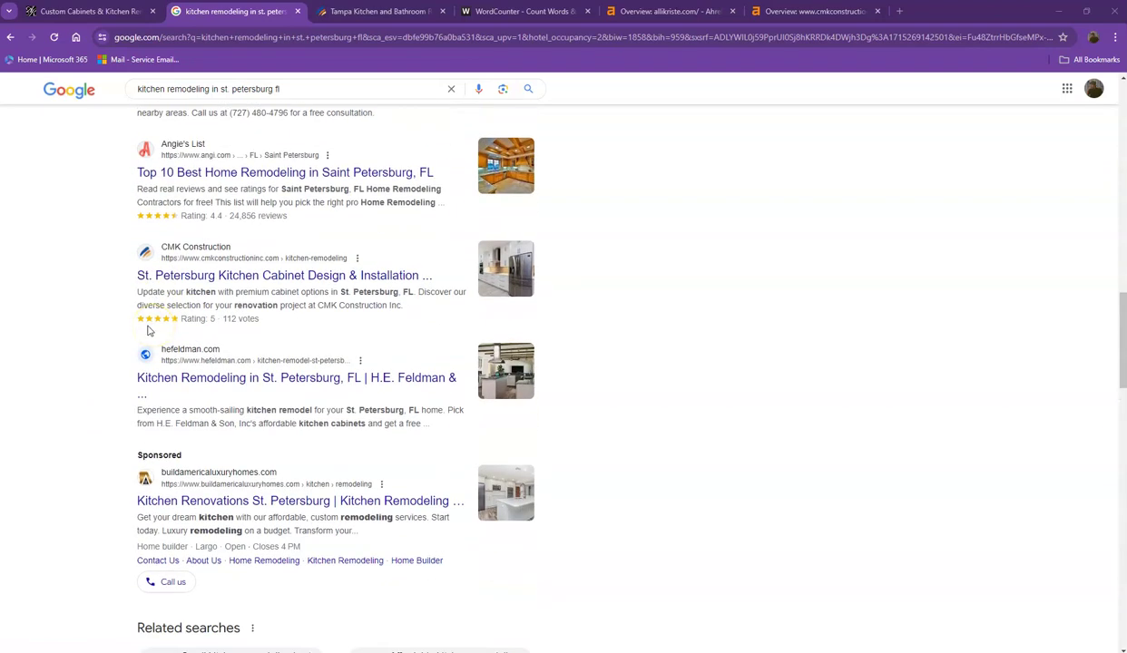
scroll(148, 331, "up", 4)
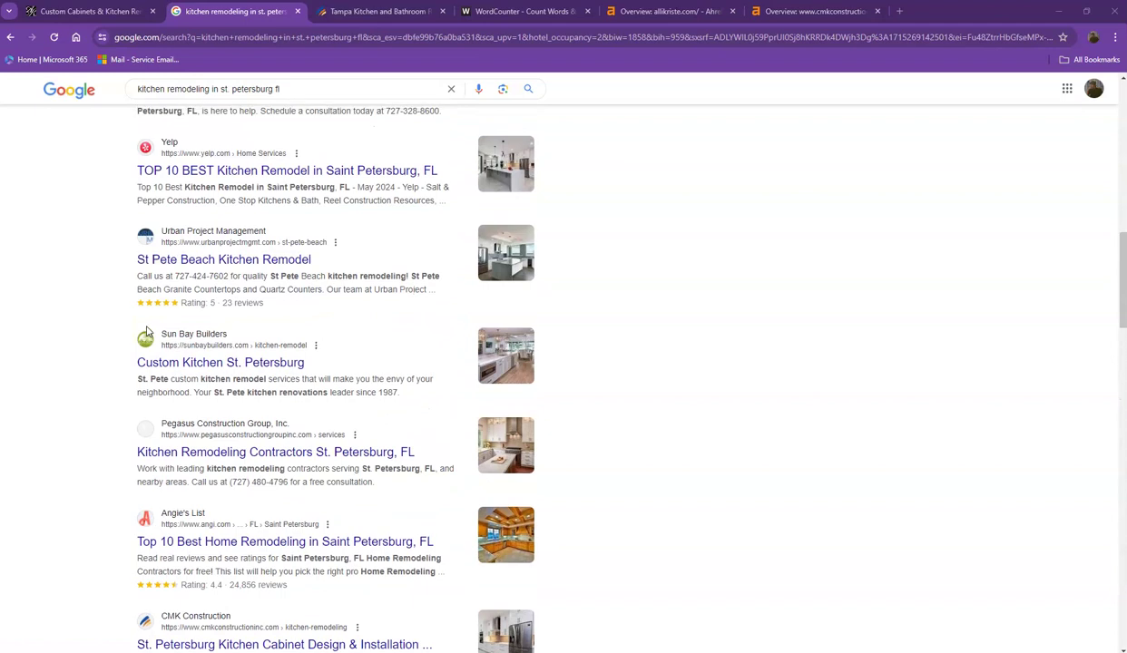
scroll(148, 332, "up", 1)
scroll(141, 313, "up", 2)
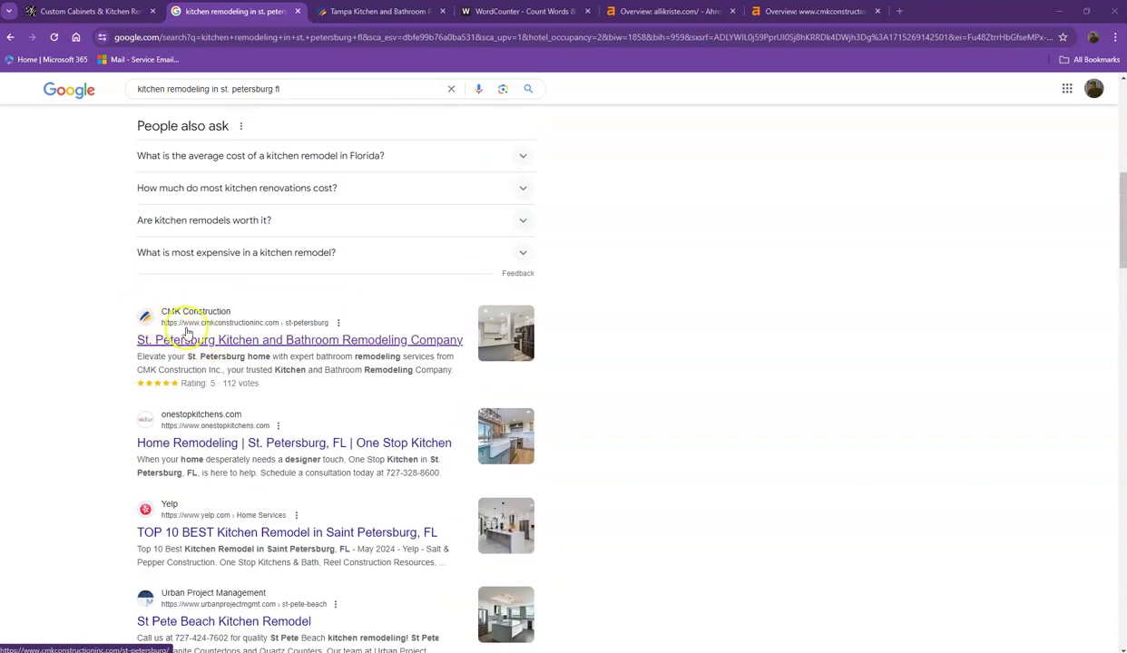
Step: Review the CMK Construction homepage from the Tampa remodeling headline through the offers, bathroom and kitchen services to the customer reviews
left_click(339, 10)
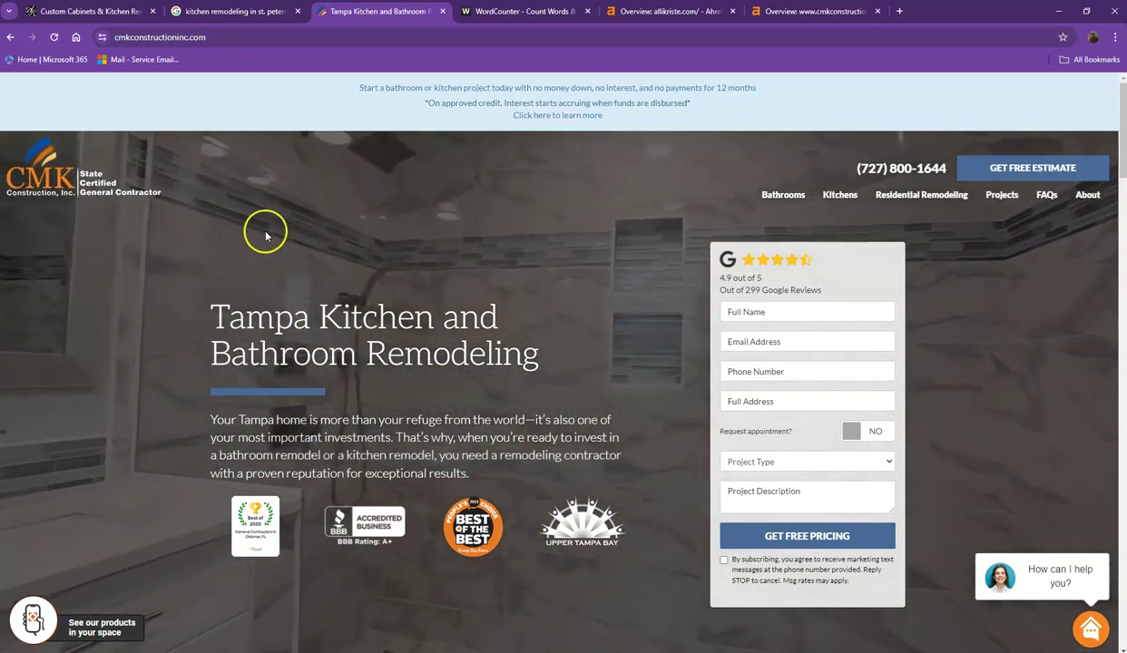
scroll(345, 265, "down", 10)
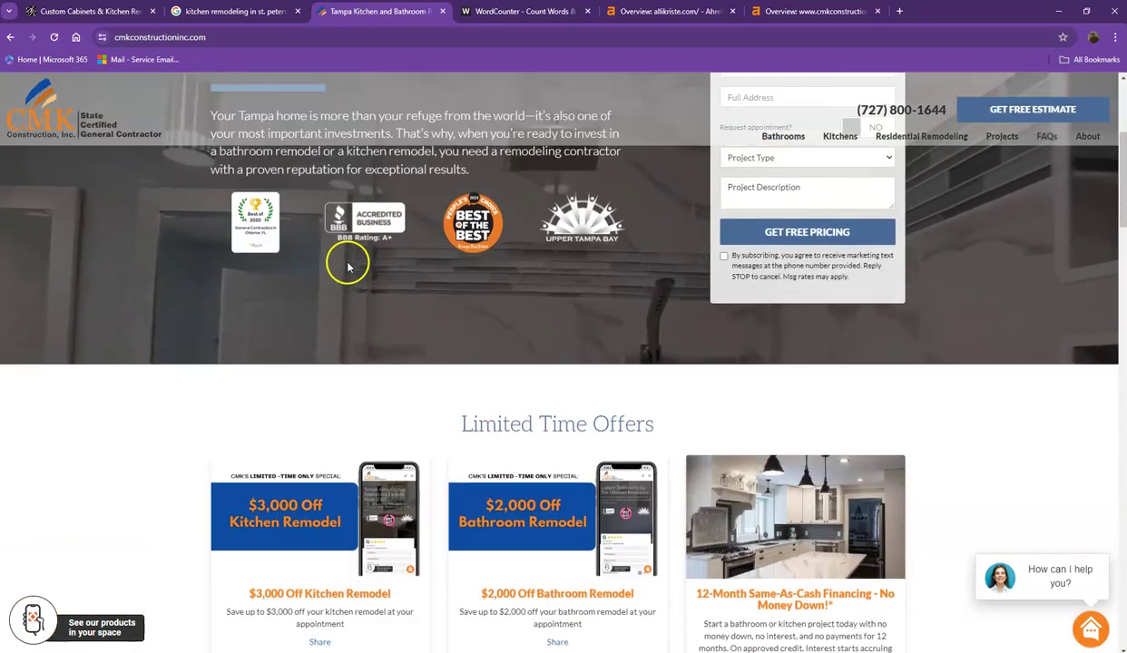
scroll(338, 272, "down", 10)
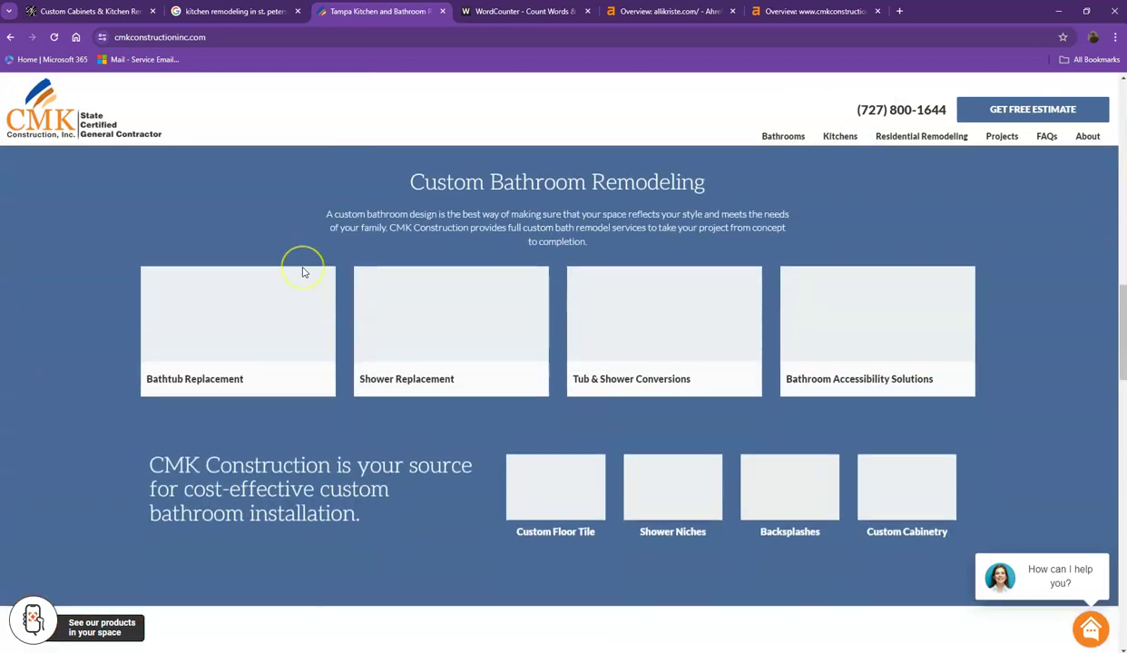
scroll(303, 272, "down", 5)
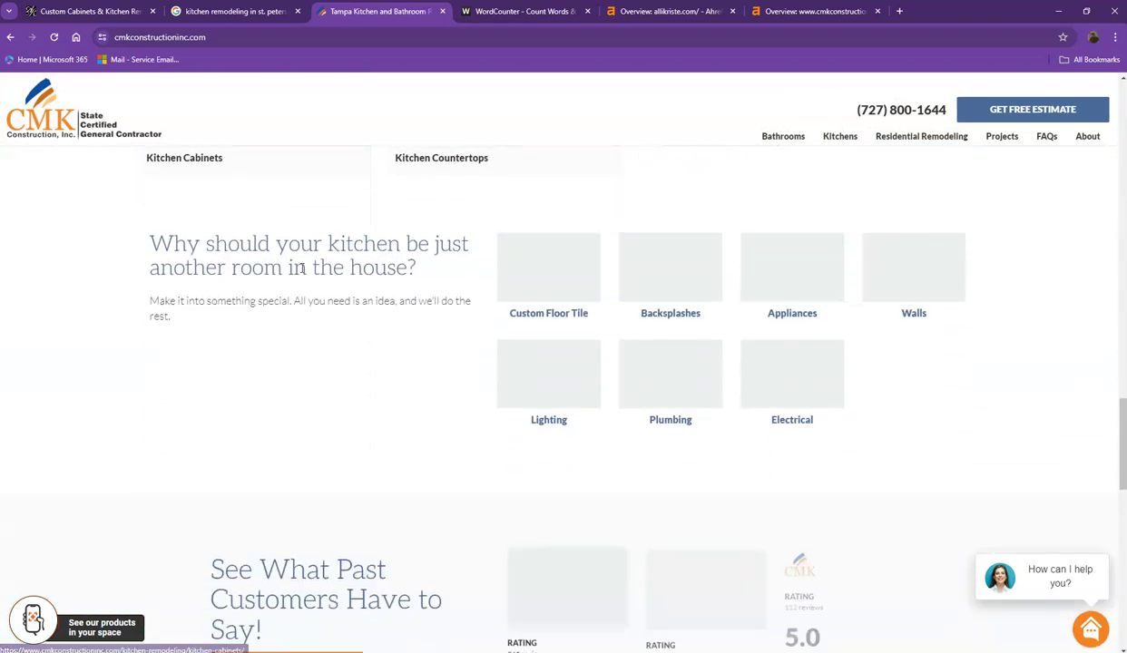
scroll(296, 268, "up", 1)
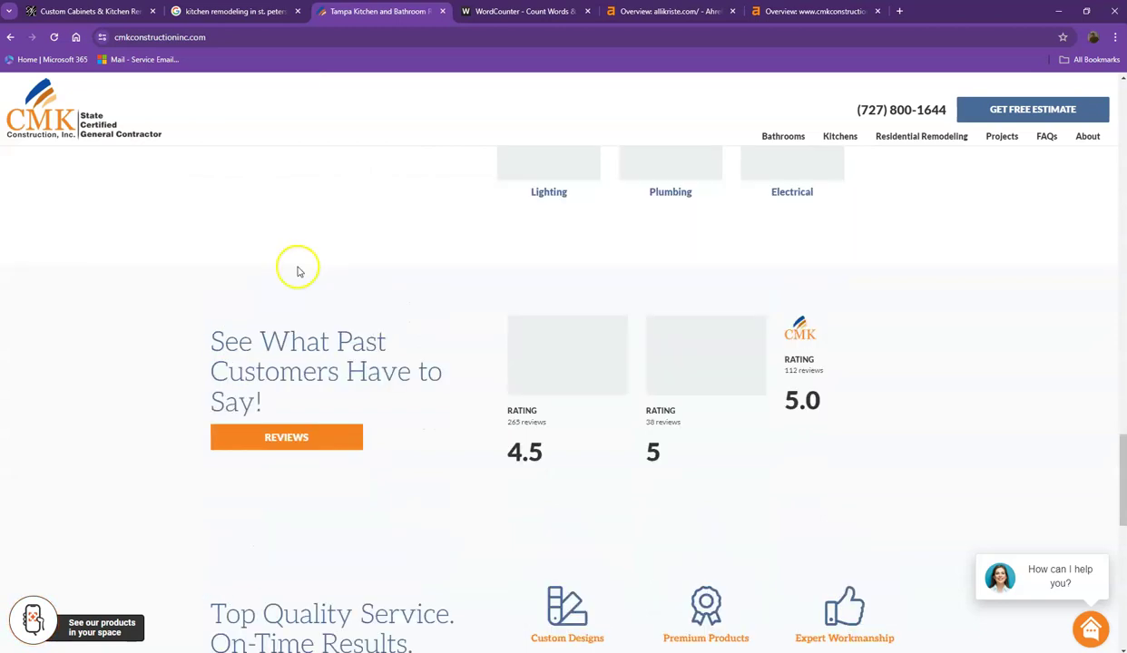
scroll(410, 196, "down", 4)
Step: Compare the Ahrefs overviews of allikriste.com and cmkconstructioninc.com for domain rating, backlinks, referring domains, organic keywords and traffic
left_click(637, 12)
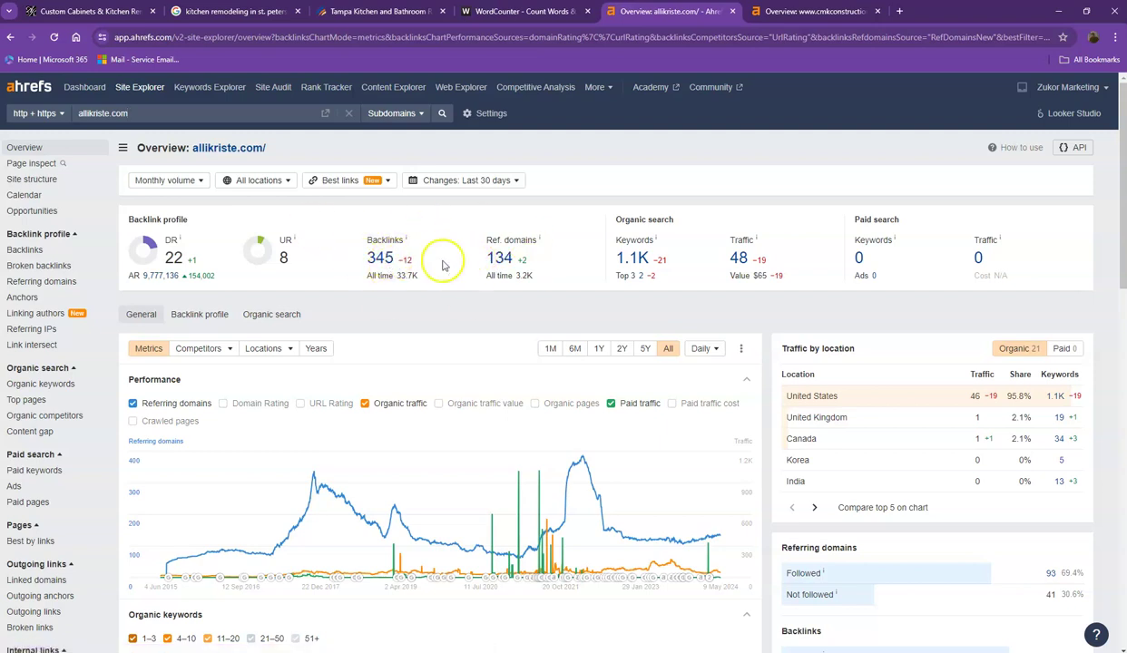
left_click(786, 12)
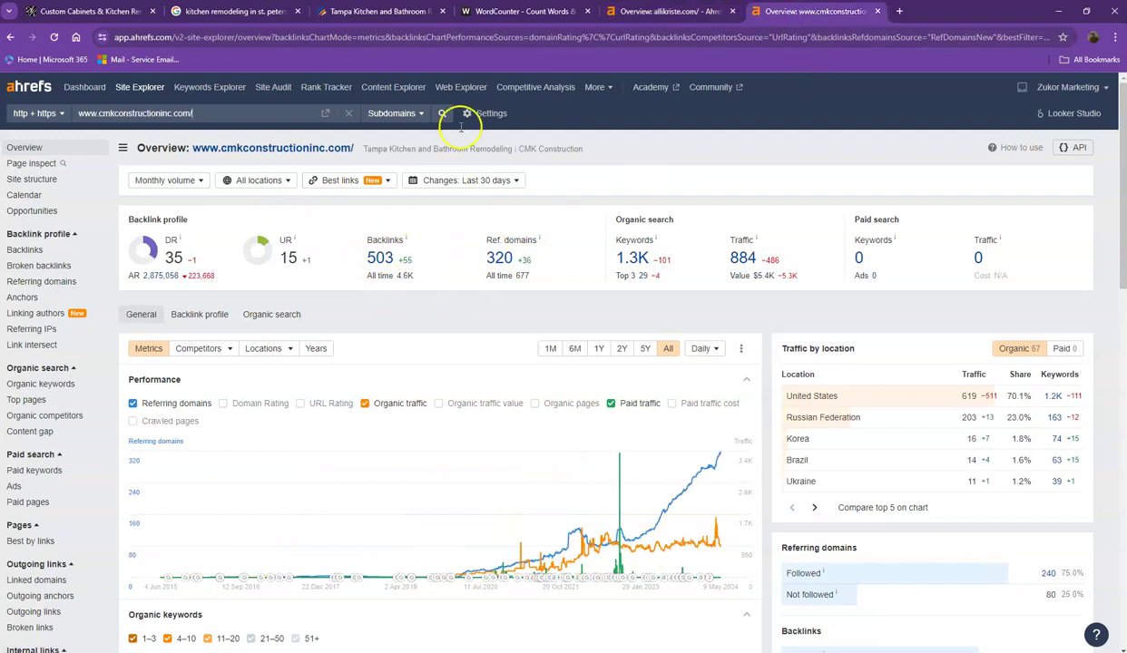
left_click(690, 13)
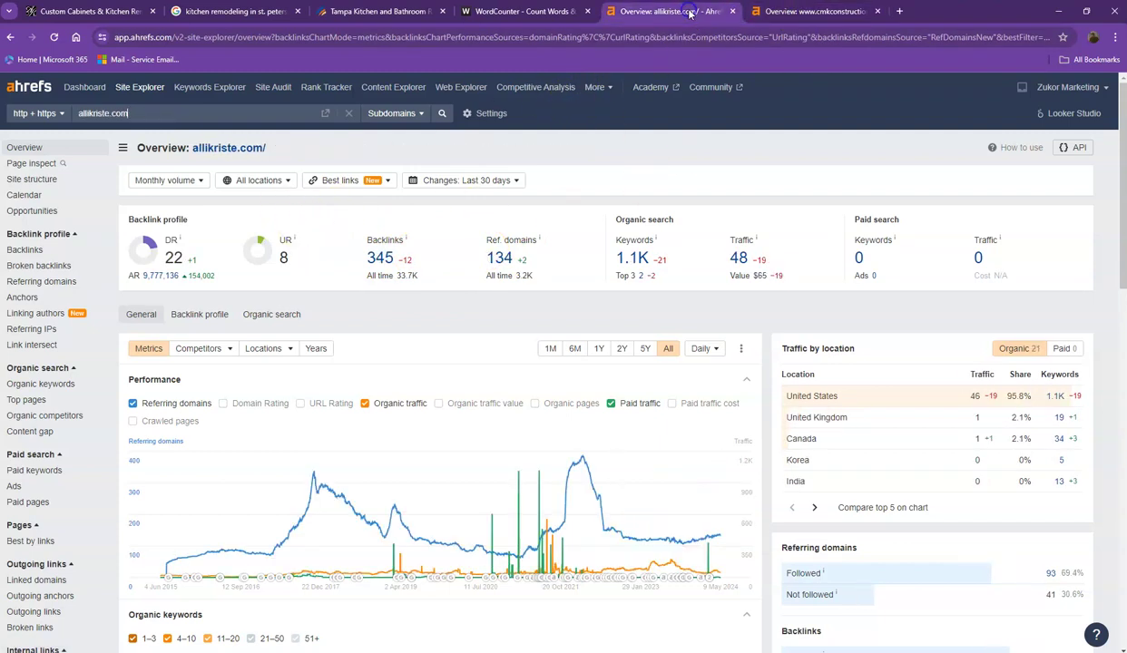
left_click(782, 11)
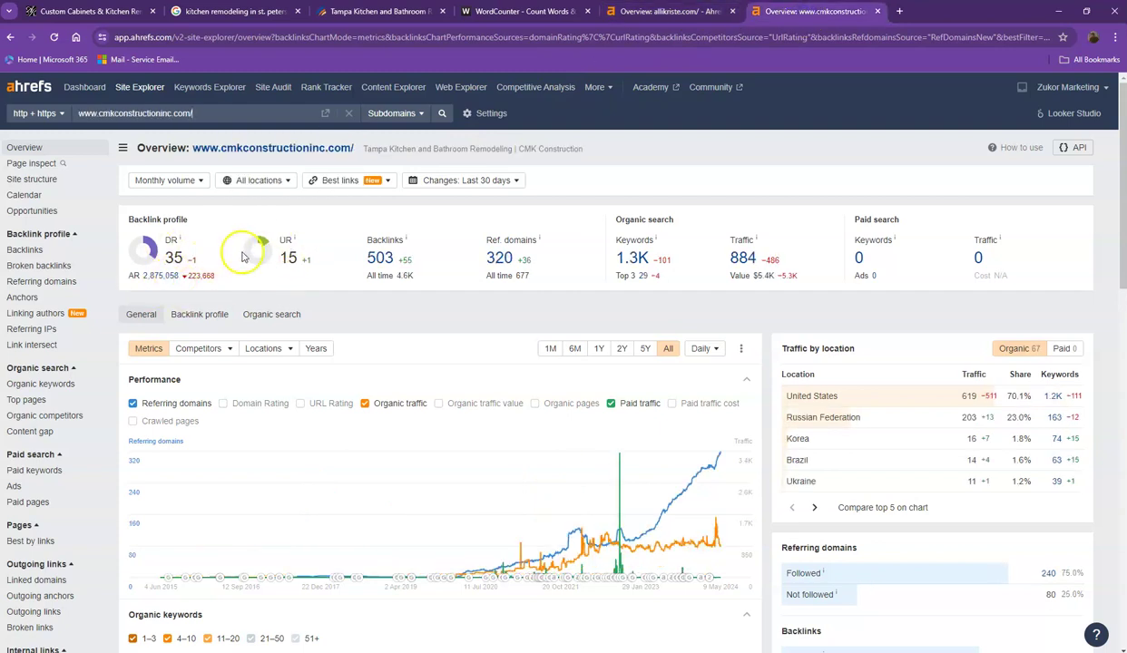
left_click(649, 10)
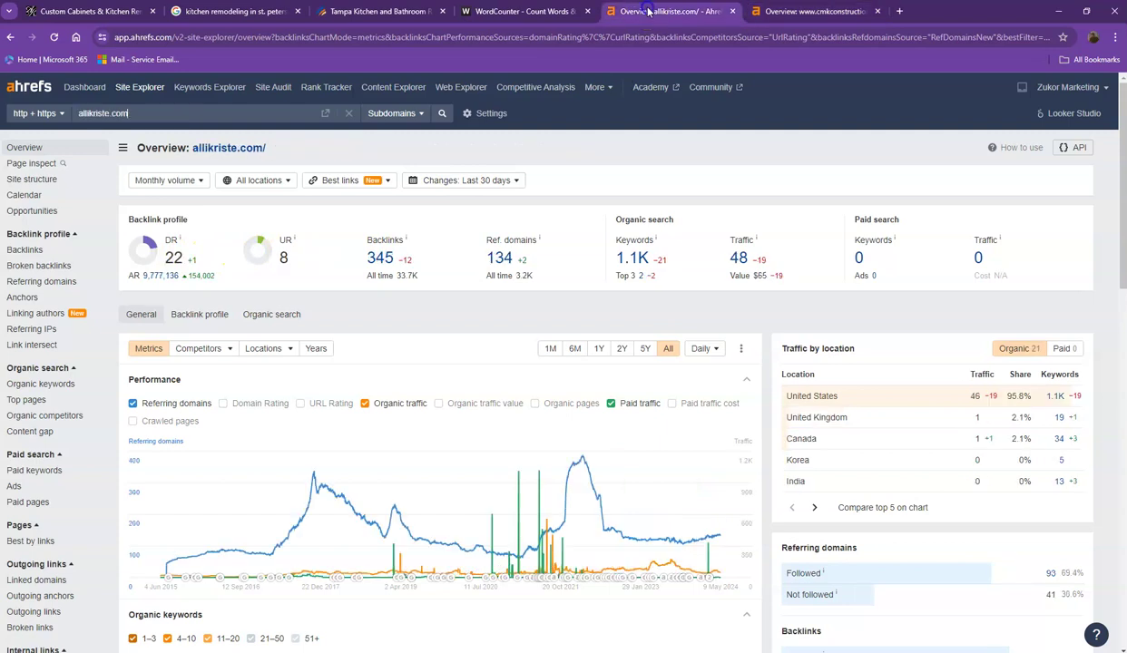
left_click(777, 11)
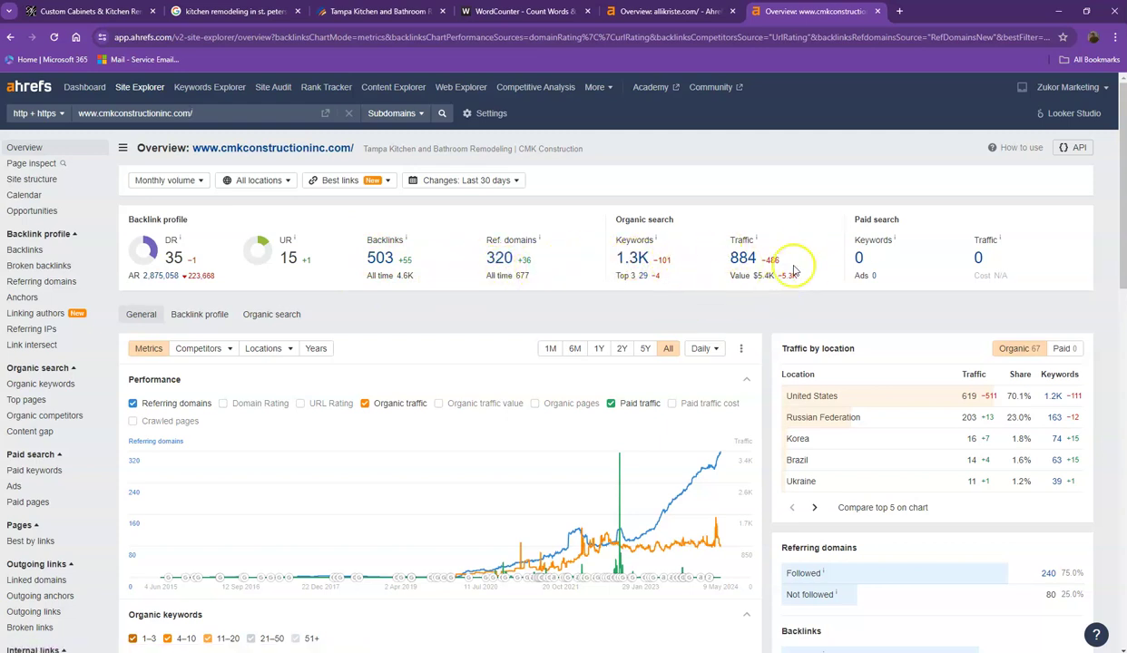
left_click(674, 14)
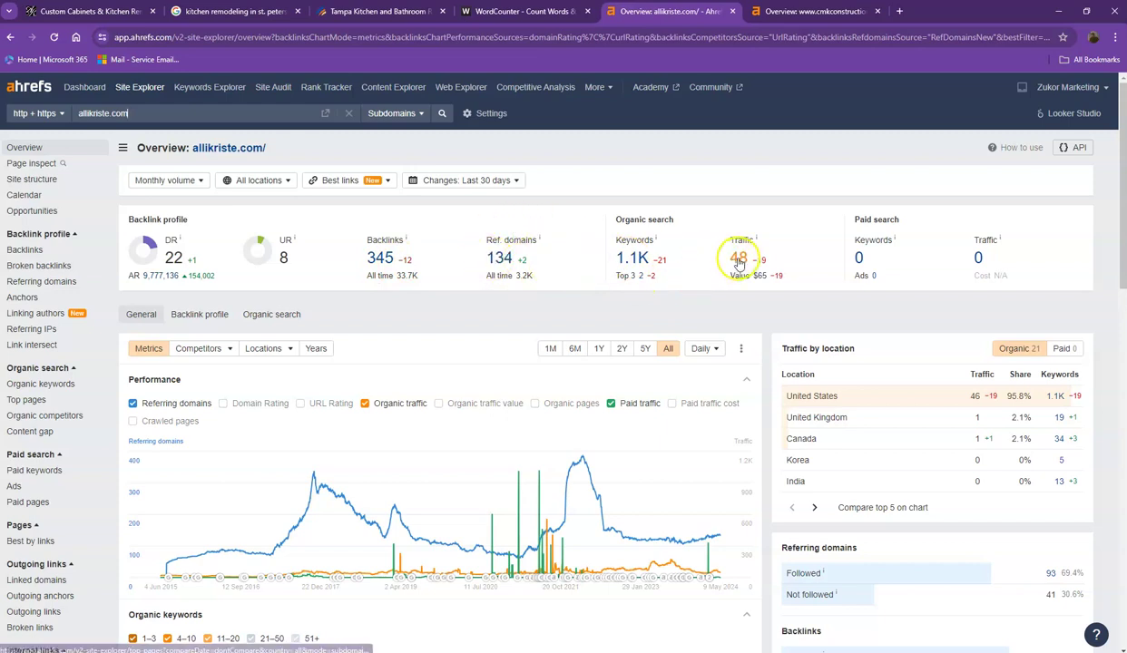
left_click(821, 13)
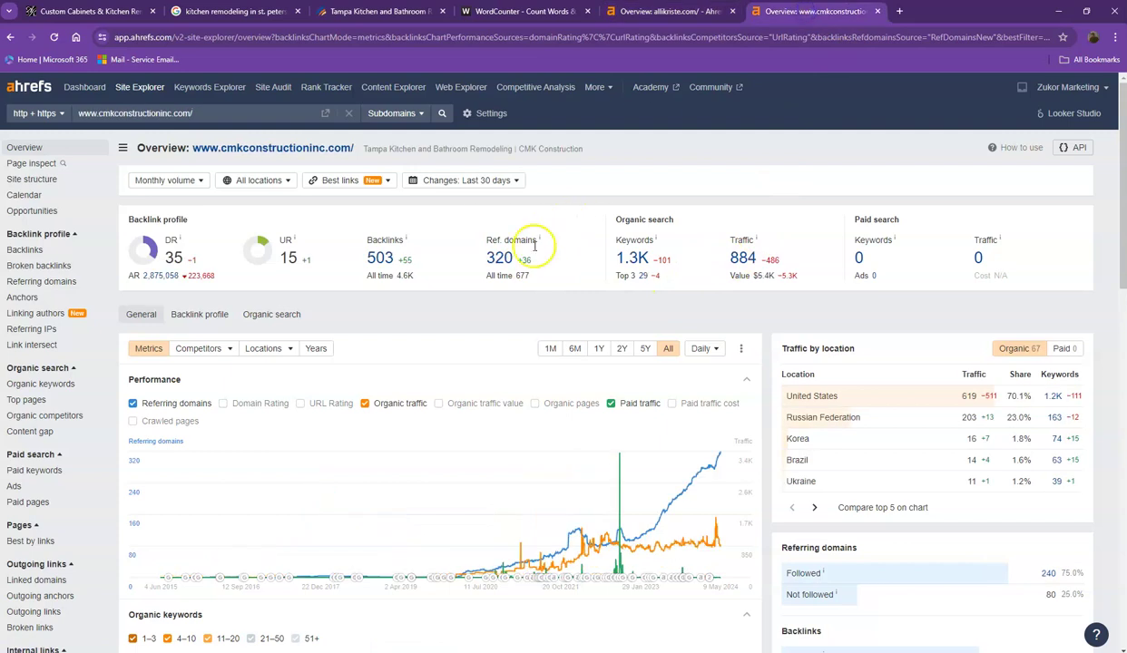
Step: Open CMK Construction's referring domains and organic keywords reports in separate new tabs and view each one
right_click(504, 261)
left_click(548, 271)
right_click(633, 259)
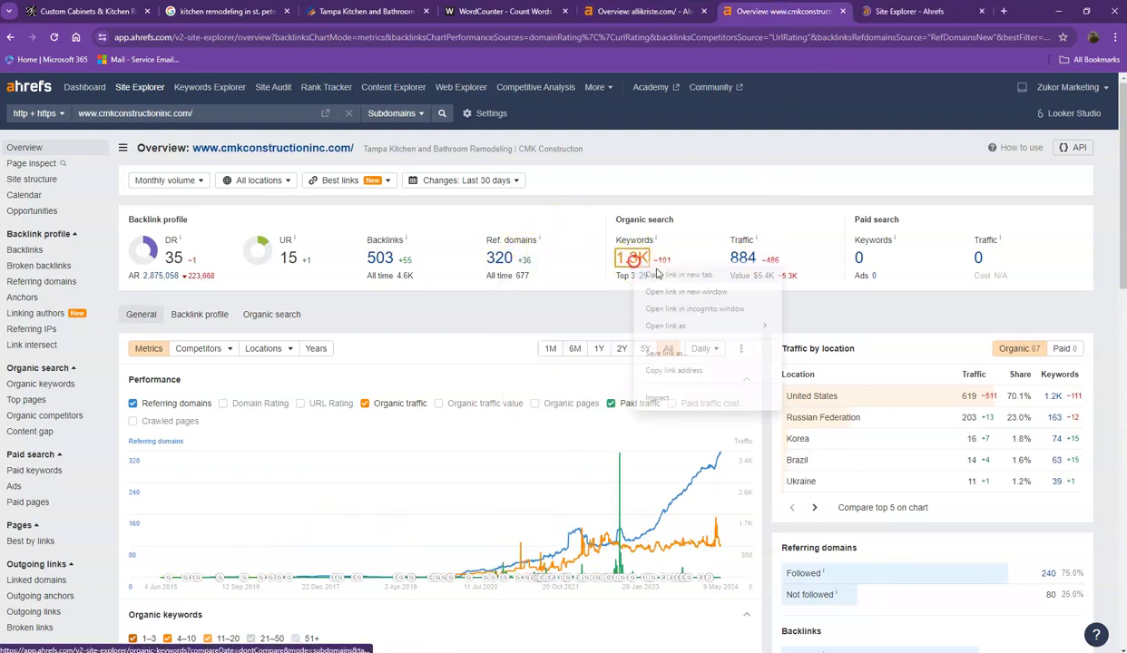
left_click(646, 275)
left_click(799, 12)
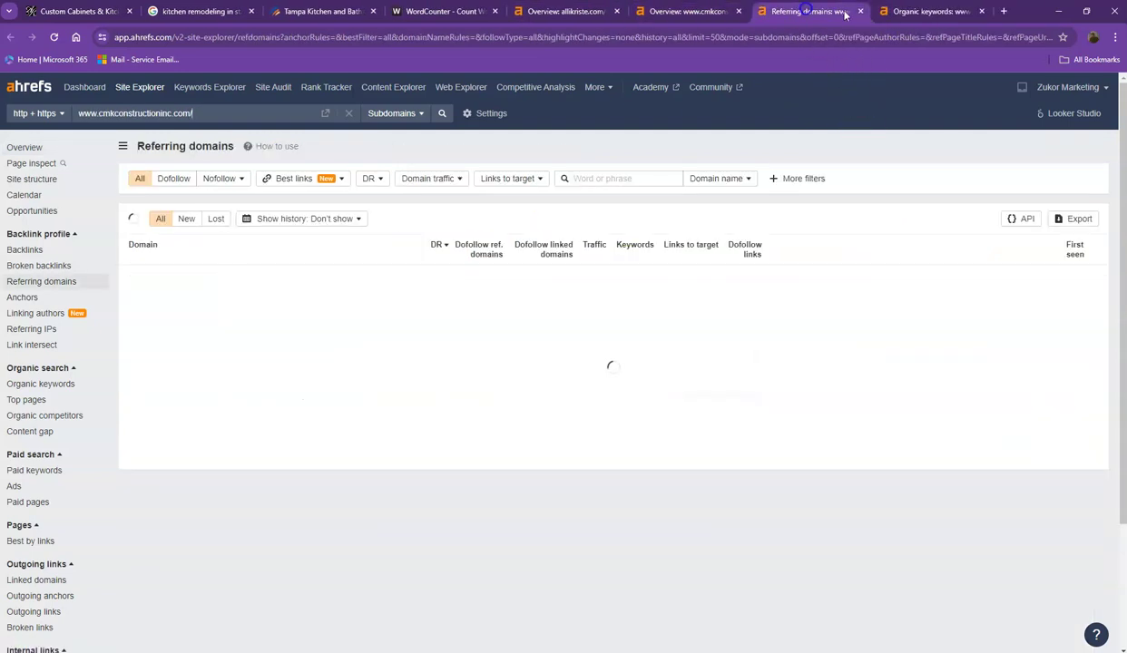
left_click(927, 12)
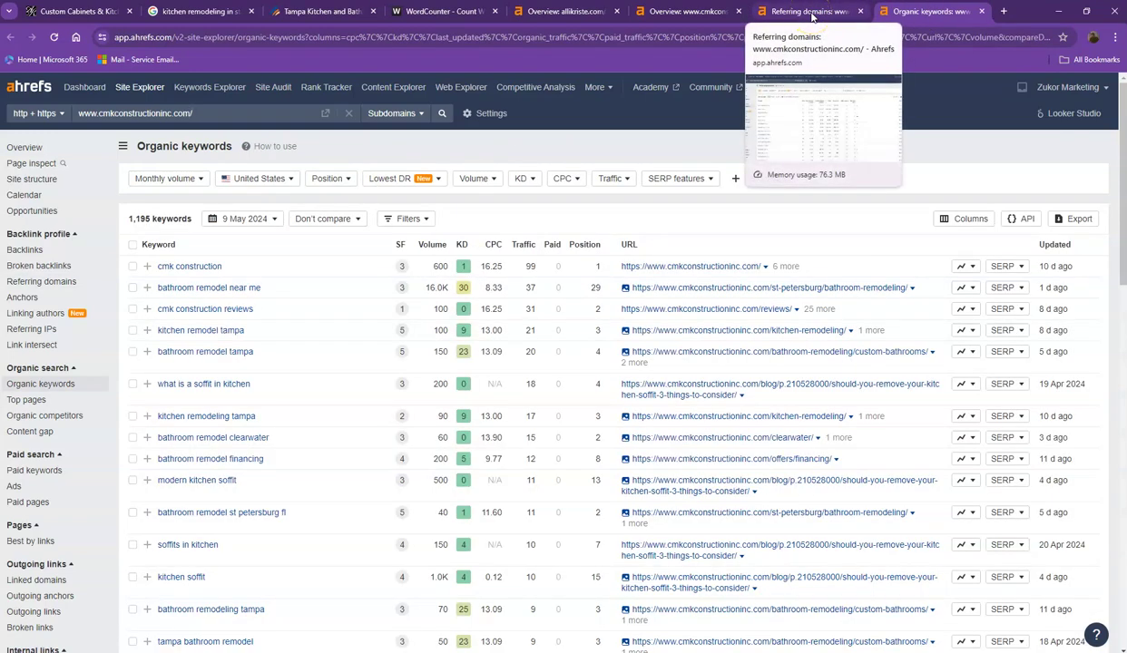
Step: Examine the list of domains linking to cmkconstructioninc.com, paging through from page 1 to page 4
left_click(812, 13)
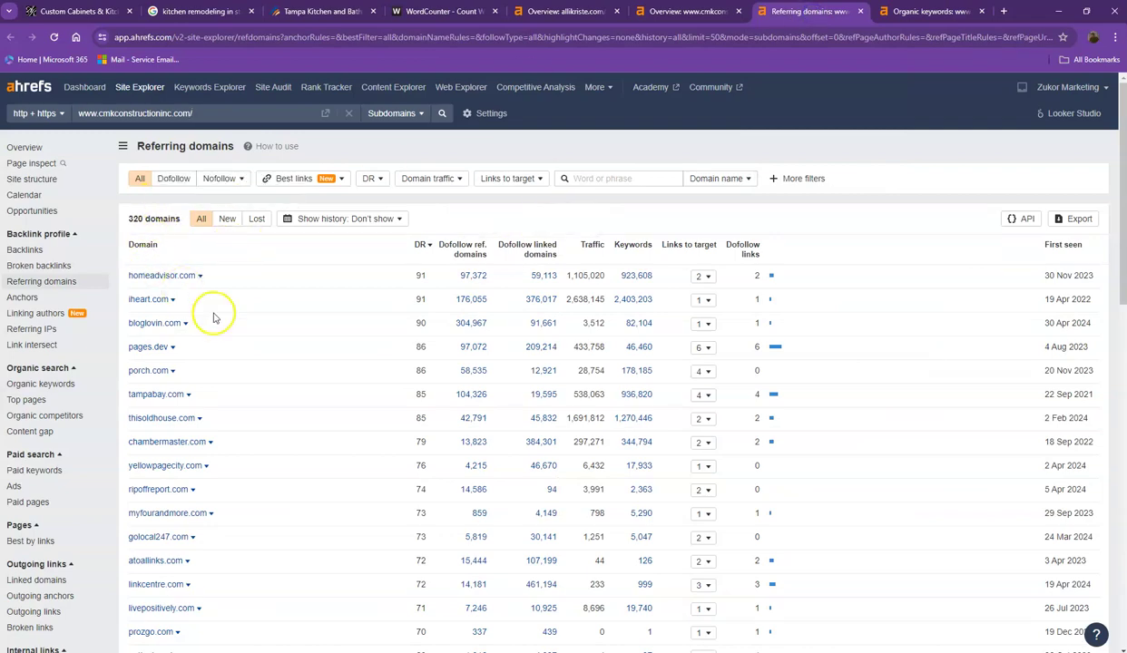
scroll(210, 314, "down", 4)
scroll(216, 319, "down", 5)
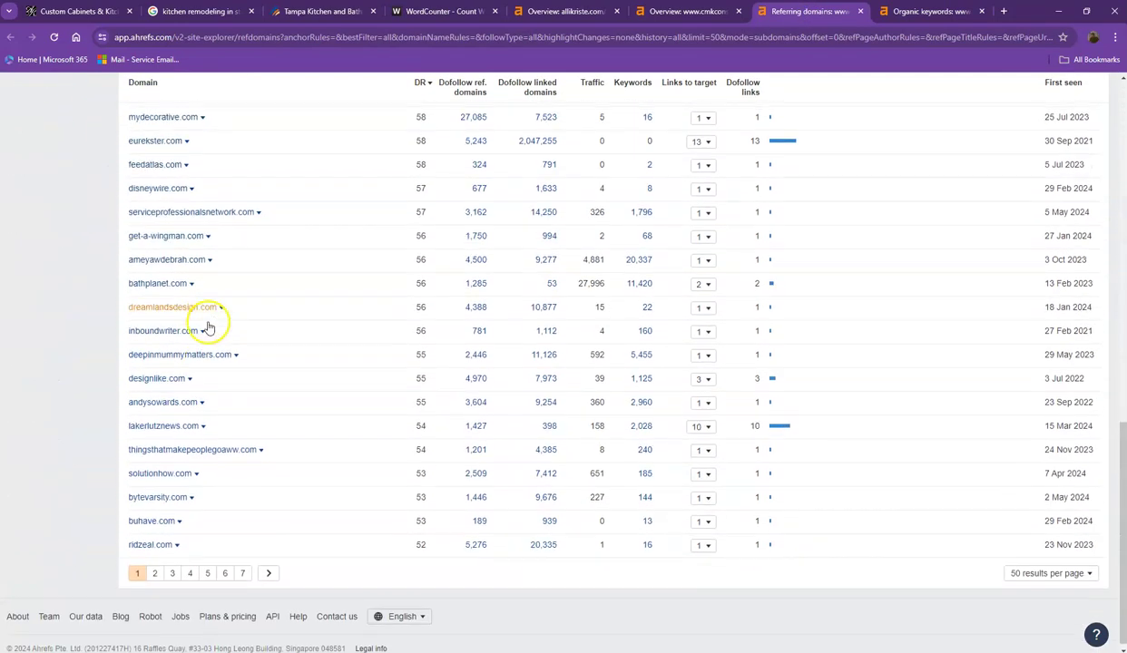
left_click(155, 567)
scroll(227, 528, "down", 6)
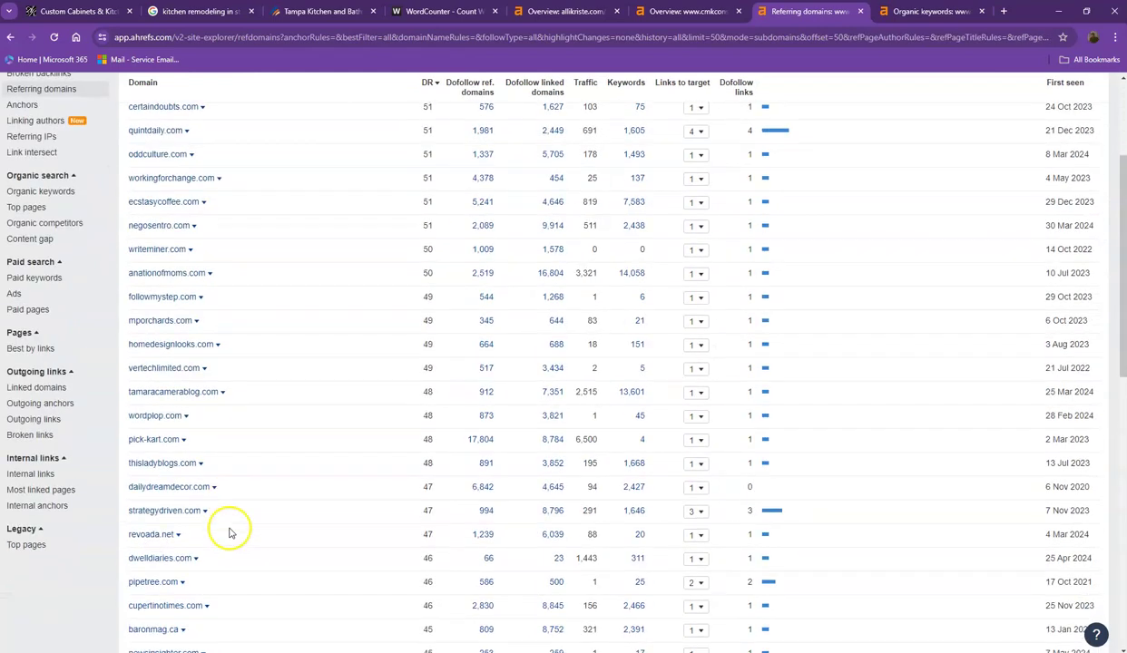
left_click(204, 567)
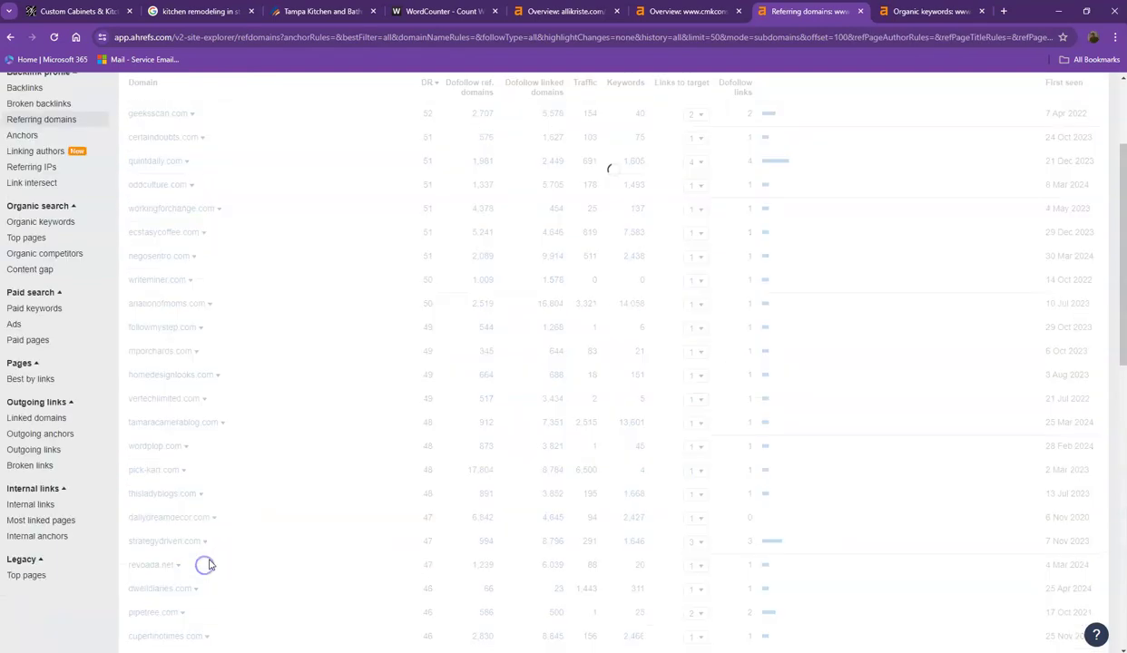
scroll(284, 496, "down", 4)
scroll(272, 508, "down", 4)
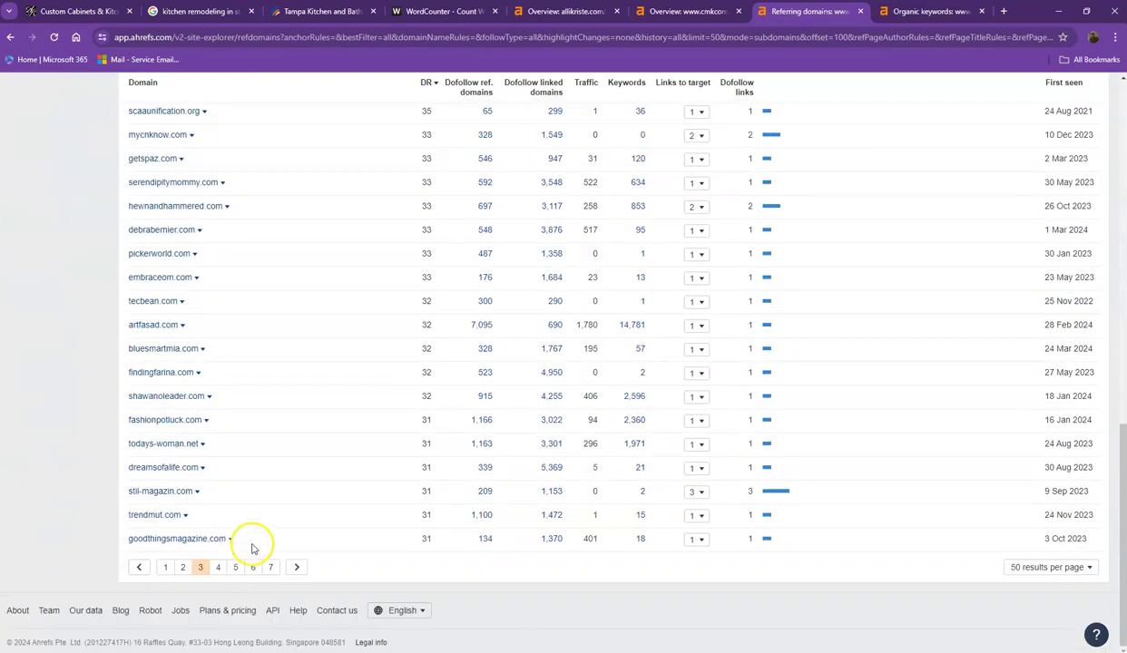
left_click(223, 570)
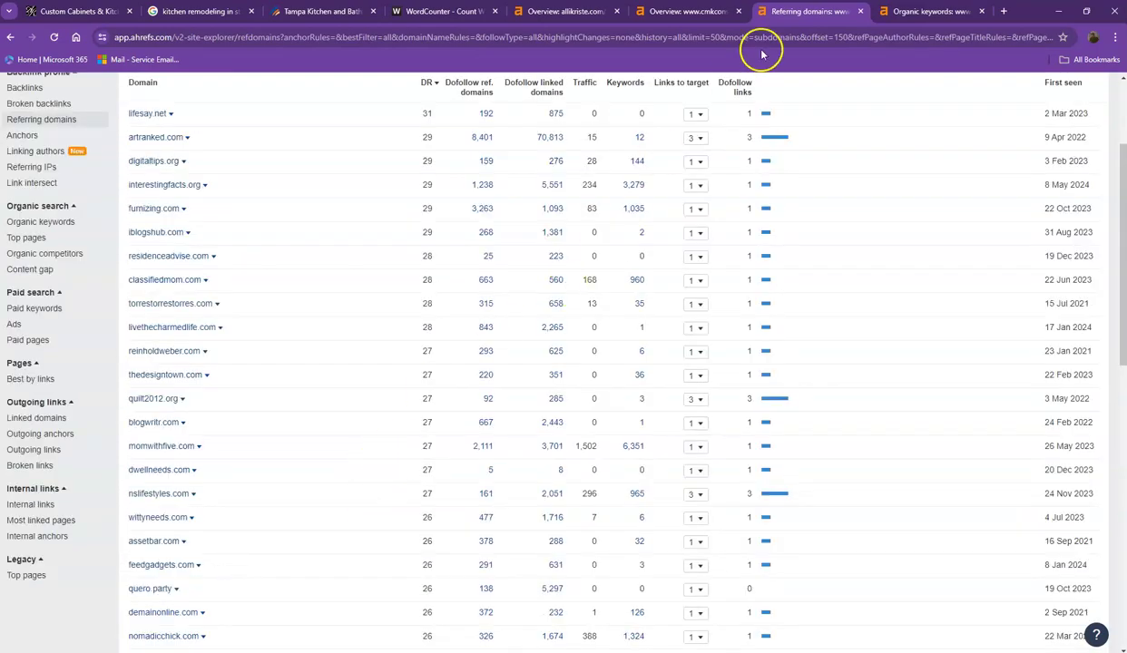
Step: Review the first two pages of cmkconstructioninc.com's organic keywords with their volumes and positions
left_click(901, 15)
scroll(304, 294, "down", 12)
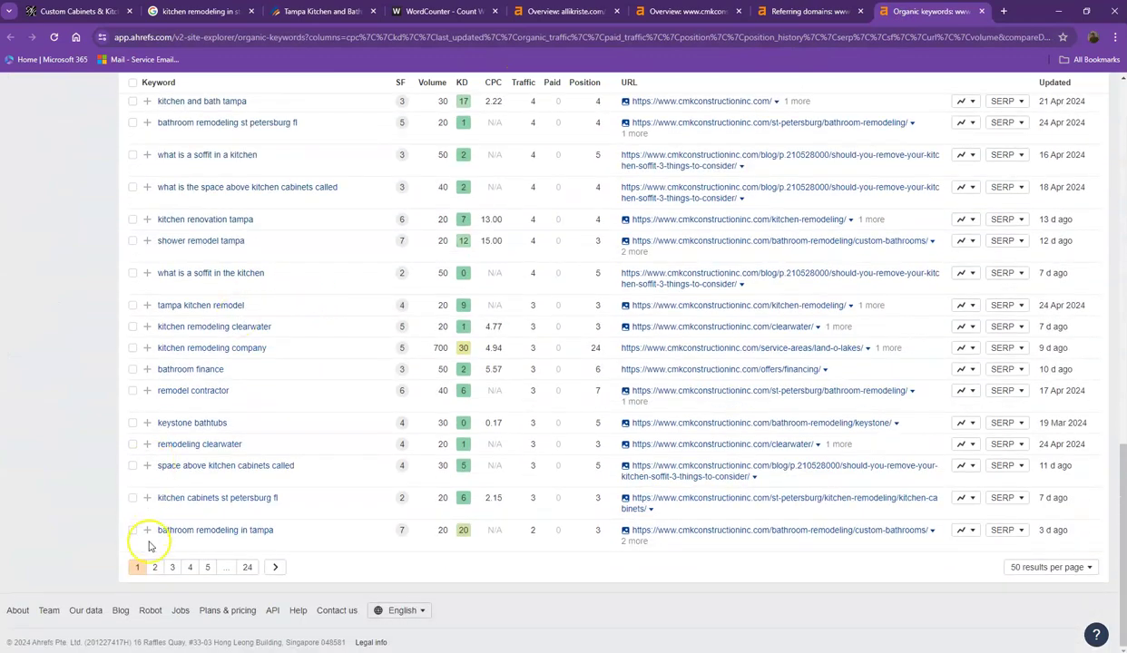
left_click(157, 567)
scroll(172, 313, "down", 3)
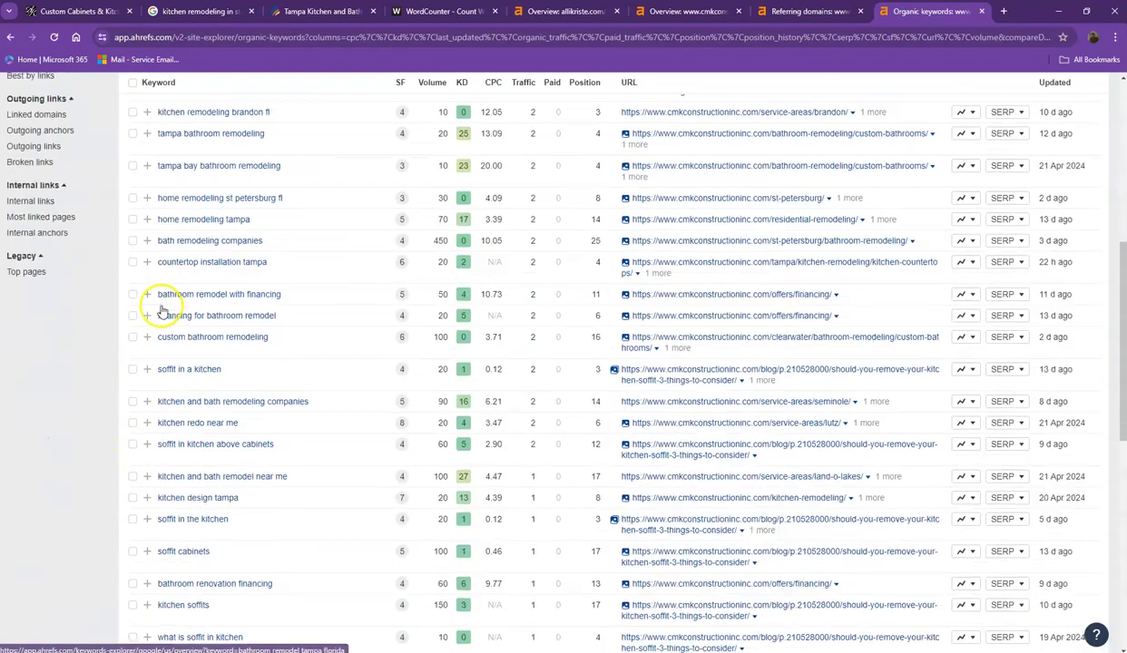
scroll(161, 304, "down", 6)
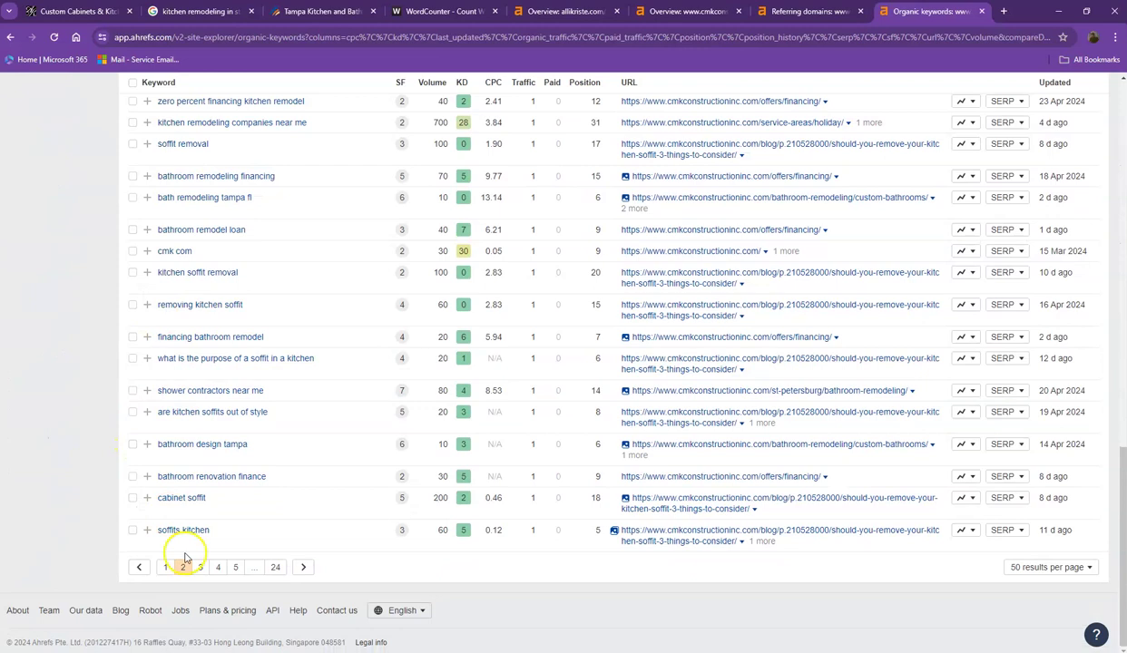
Step: Review page 3 of the organic keywords, highlighting the "bathroom renovation near me" entry and its search volume
left_click(201, 567)
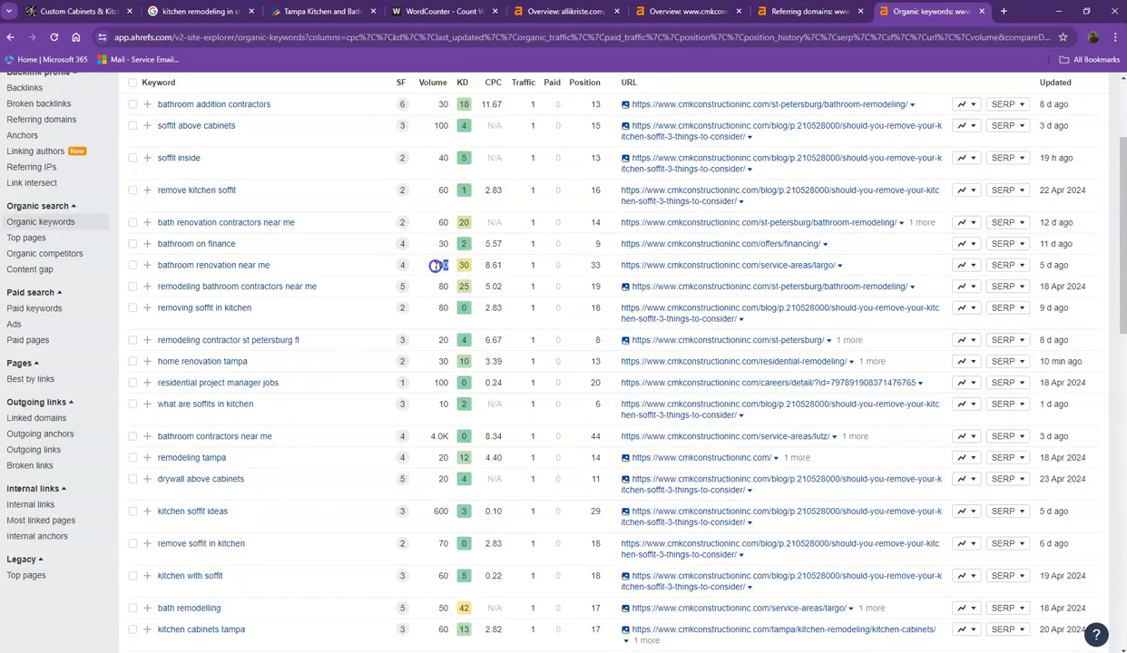
left_click_drag(437, 265, 63, 264)
left_click(365, 267)
scroll(364, 267, "down", 3)
scroll(363, 307, "down", 15)
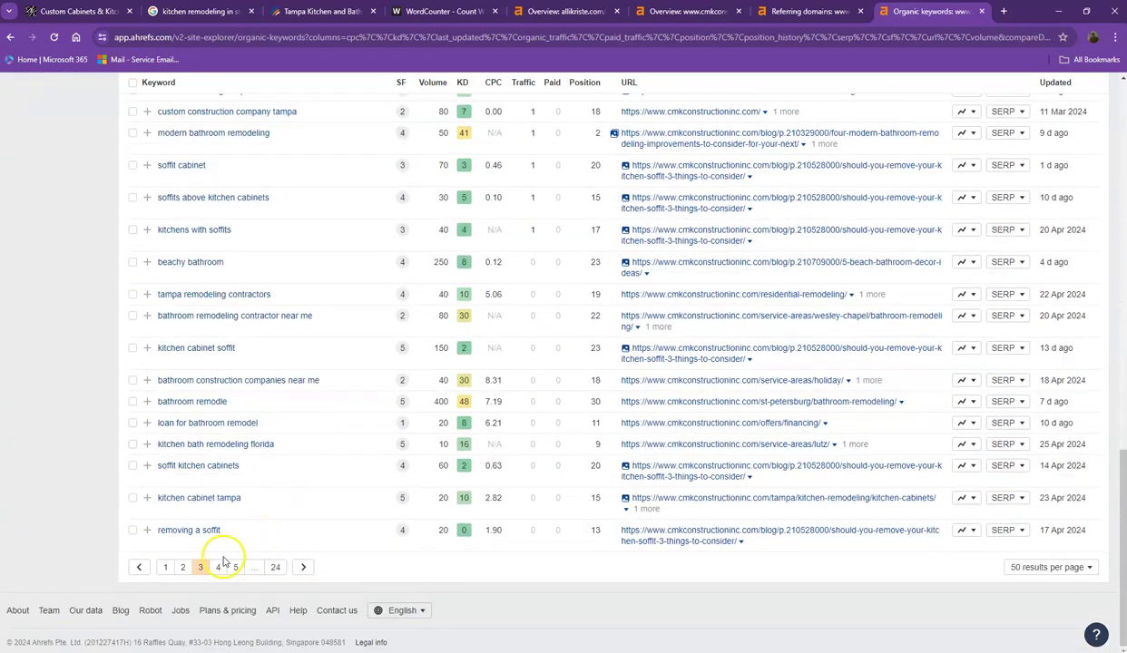
Step: Check the "kitchen remodelers" entry on page 4 of the organic keywords, and close both CMK Construction report tabs
left_click(218, 567)
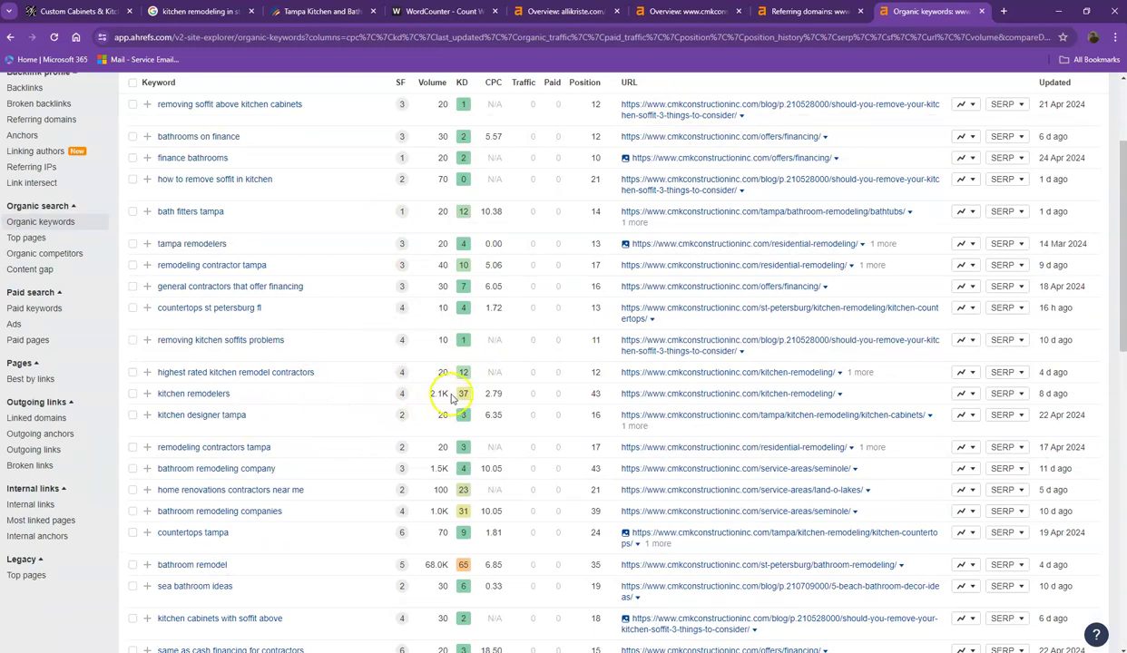
left_click_drag(451, 397, 172, 393)
left_click(294, 395)
scroll(317, 395, "down", 15)
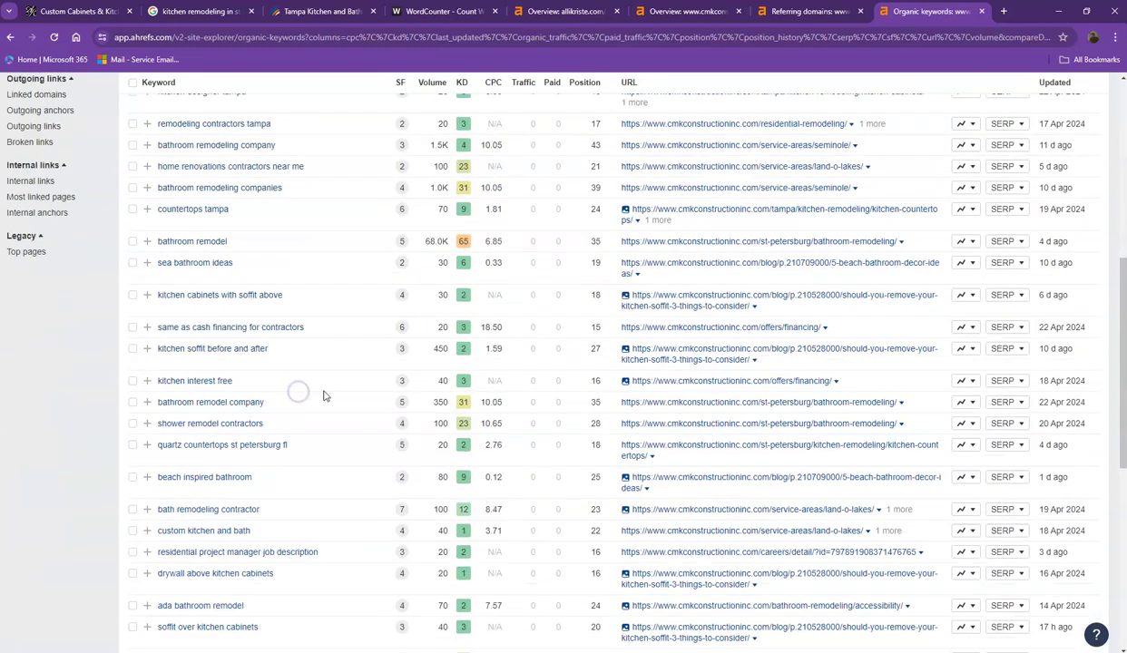
left_click(862, 12)
left_click(862, 12)
Step: Return to the AlliKristé homepage and check the testimonial kitchen photo's file name in the image save dialog without saving it
left_click(95, 11)
scroll(245, 268, "down", 12)
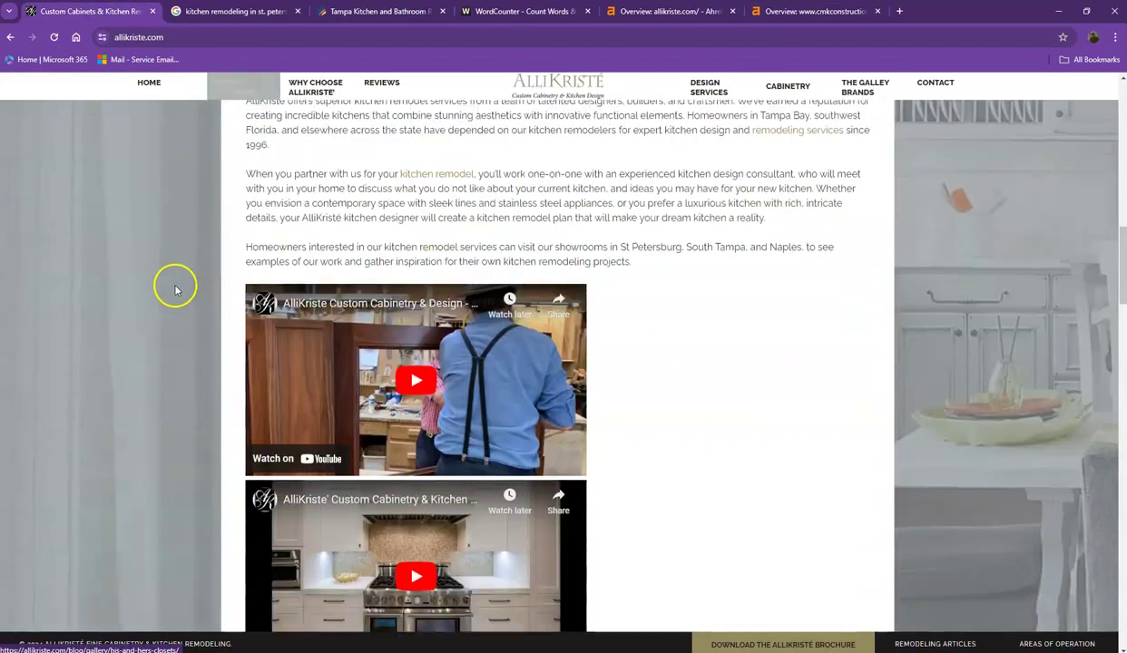
scroll(175, 289, "down", 15)
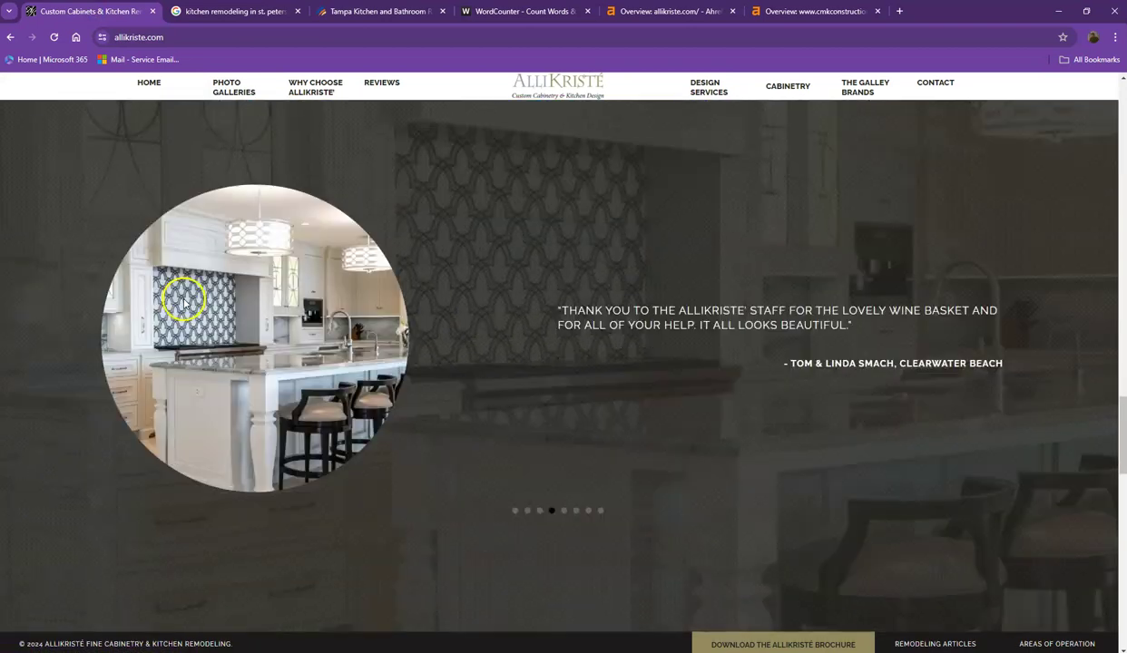
right_click(279, 218)
left_click(327, 265)
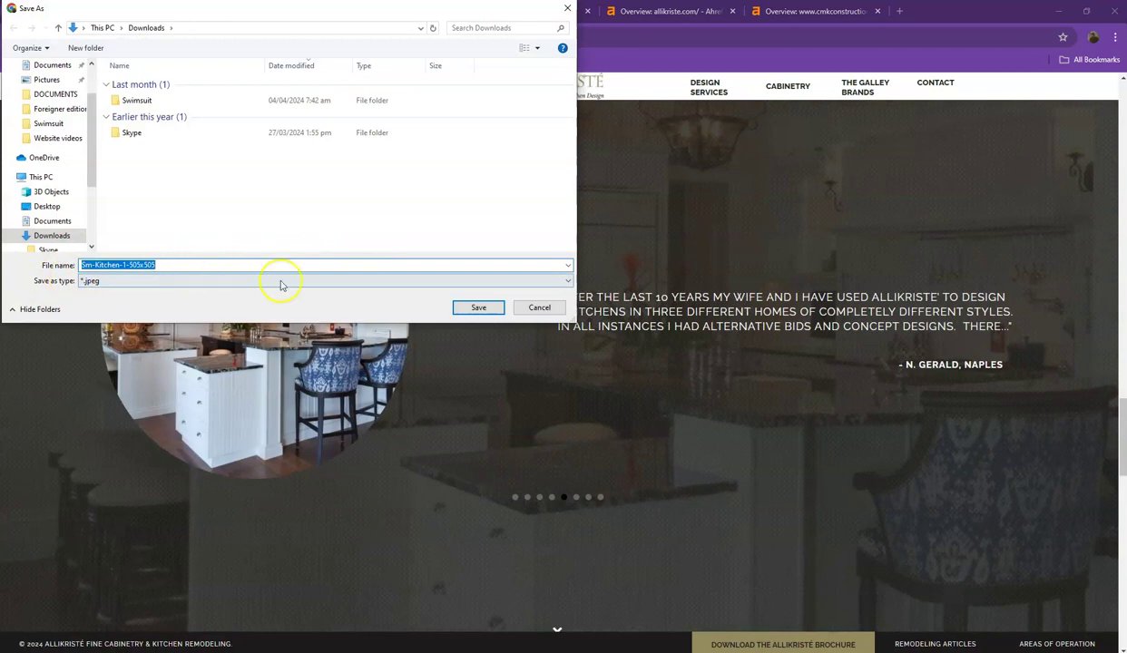
left_click(541, 308)
right_click(309, 310)
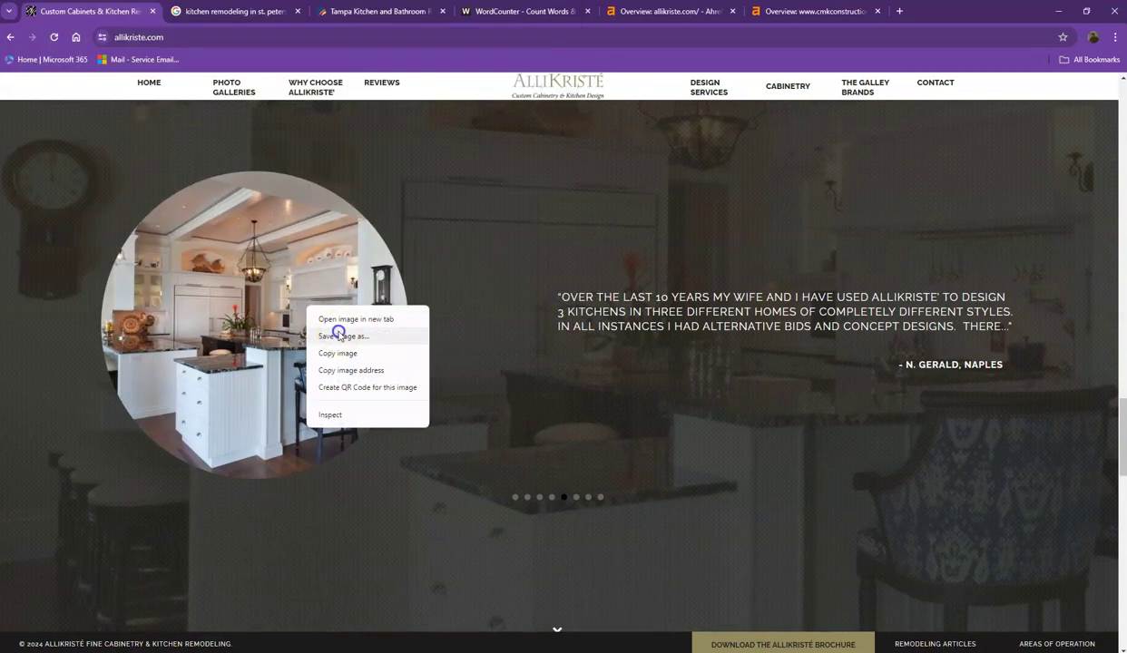
left_click(320, 334)
left_click(541, 307)
Step: Look over the project photo gallery below the testimonials on the AlliKristé homepage
scroll(483, 294, "down", 7)
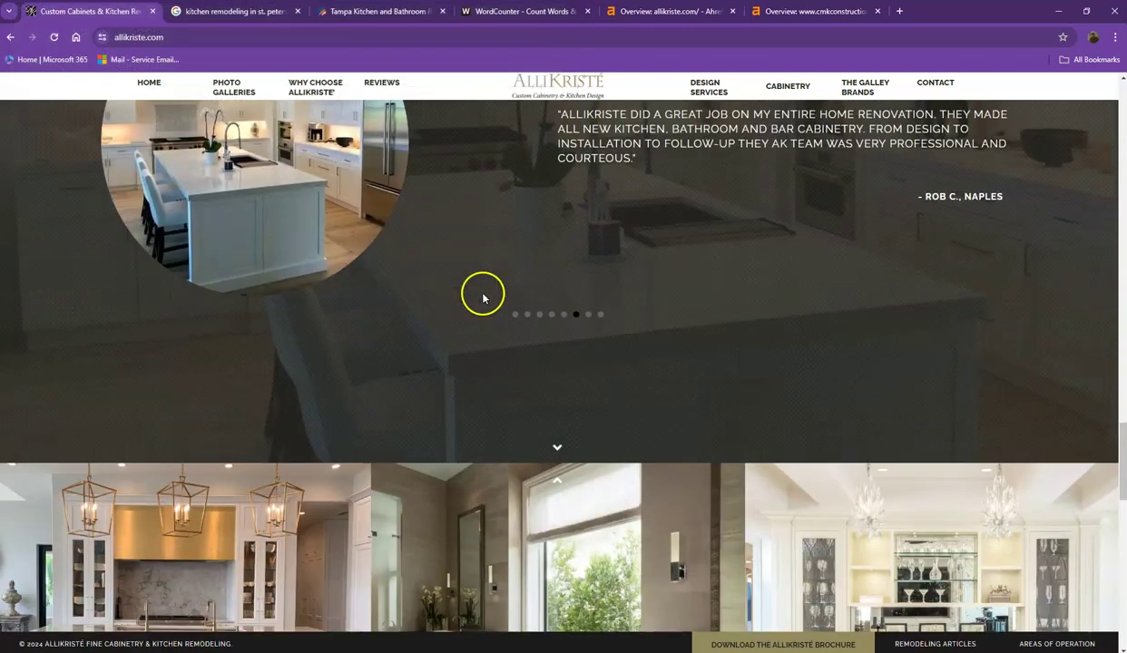
scroll(468, 297, "up", 2)
scroll(427, 313, "down", 4)
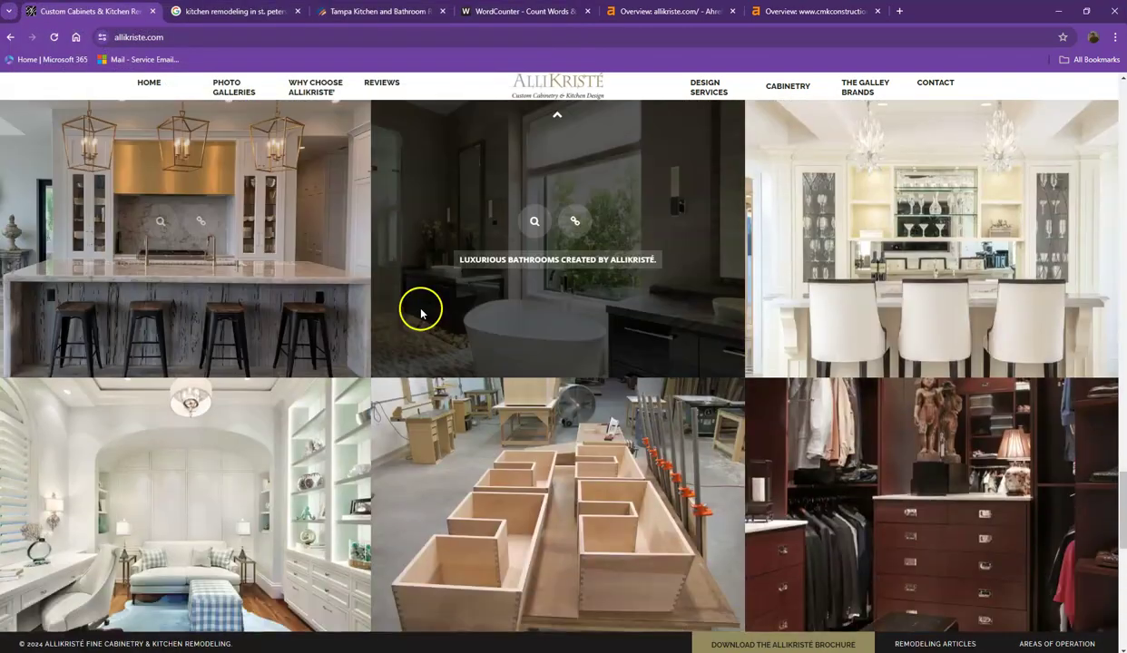
Step: Check the word count of the AlliKristé homepage text in WordCounter, briefly highlighting the total
scroll(340, 399, "up", 5)
scroll(340, 400, "up", 8)
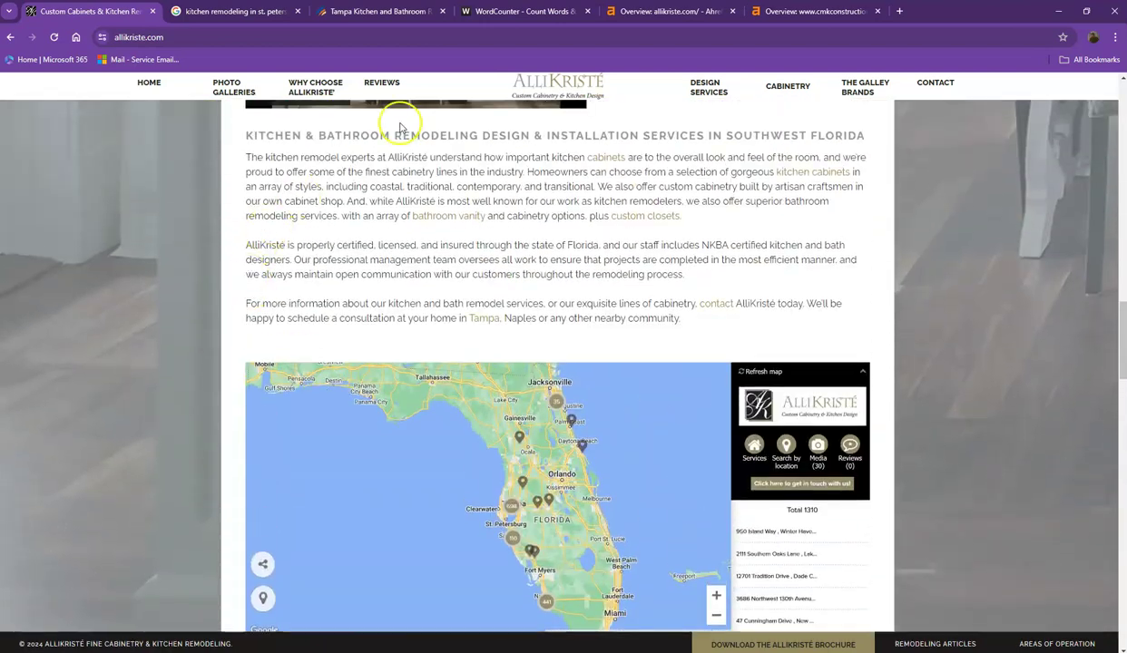
left_click(492, 13)
scroll(363, 182, "up", 3)
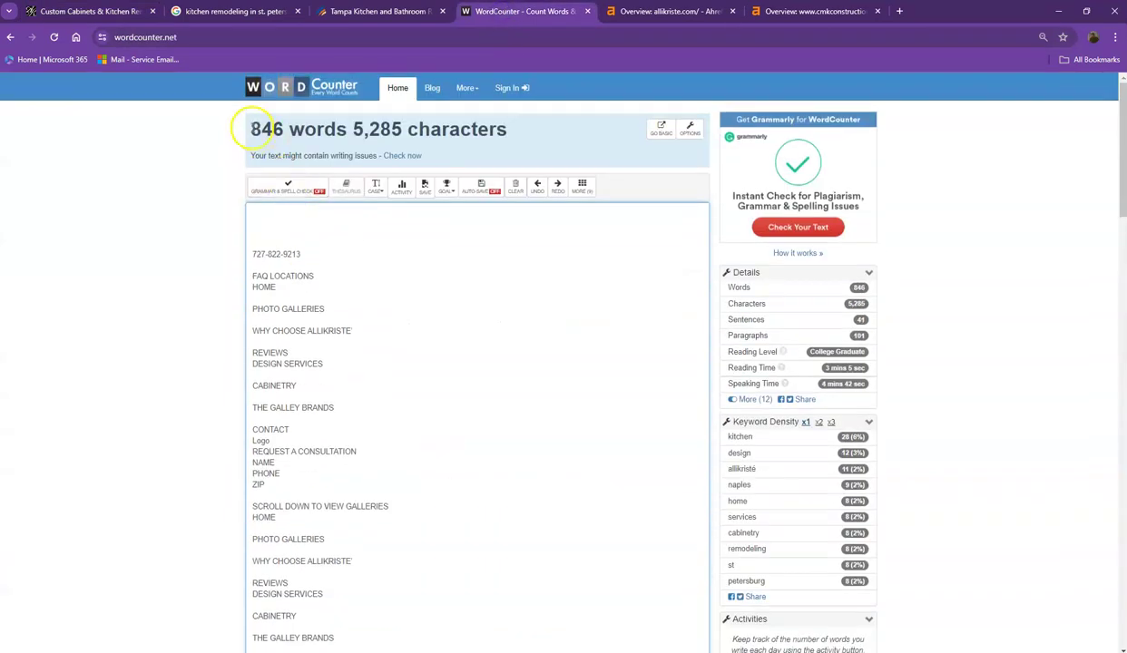
left_click_drag(249, 128, 322, 127)
left_click(344, 126)
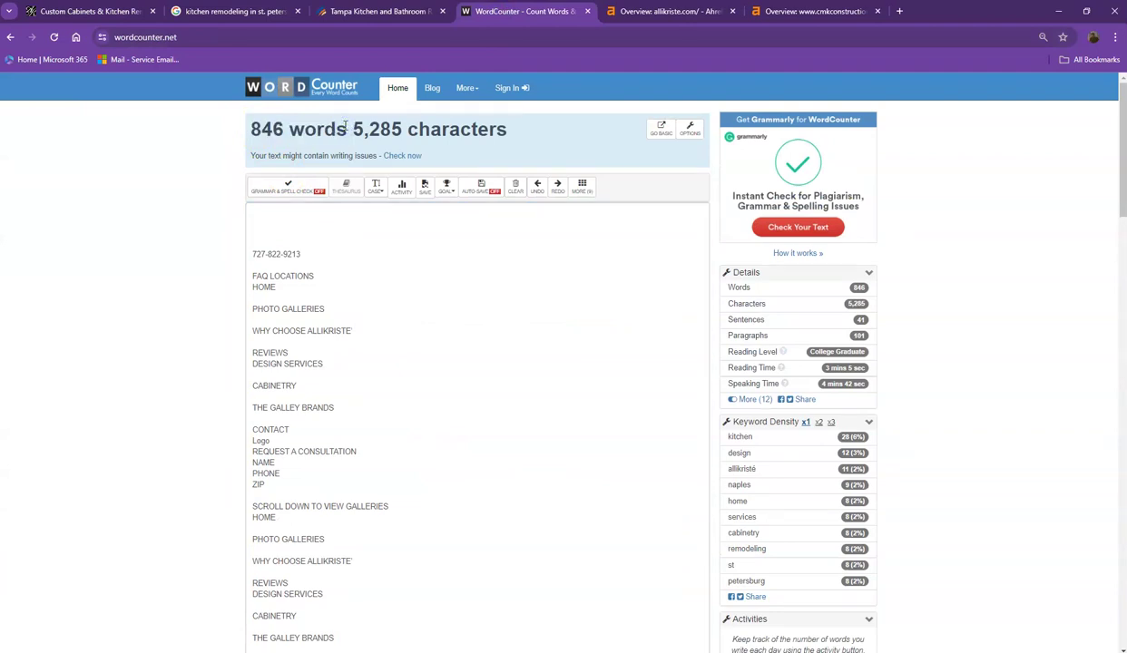
Step: Review the Google results for "kitchen remodeling in st. petersburg fl", highlighting the Yelp listing among the organic results and checking the sponsored business listings
left_click(254, 15)
scroll(259, 172, "up", 4)
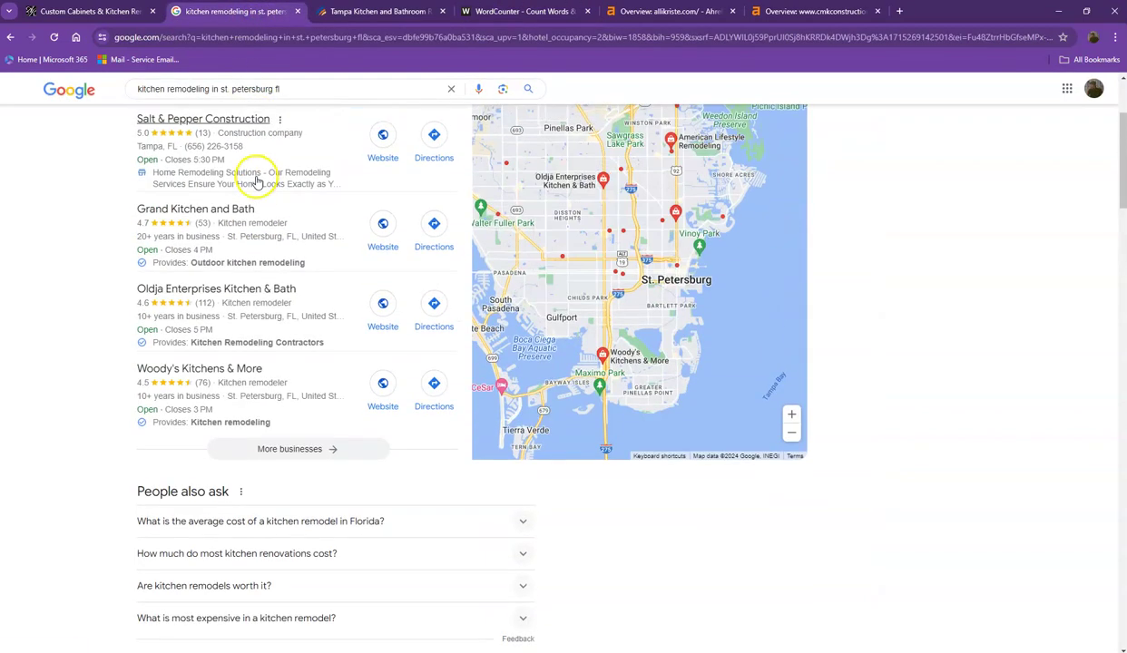
scroll(257, 181, "down", 5)
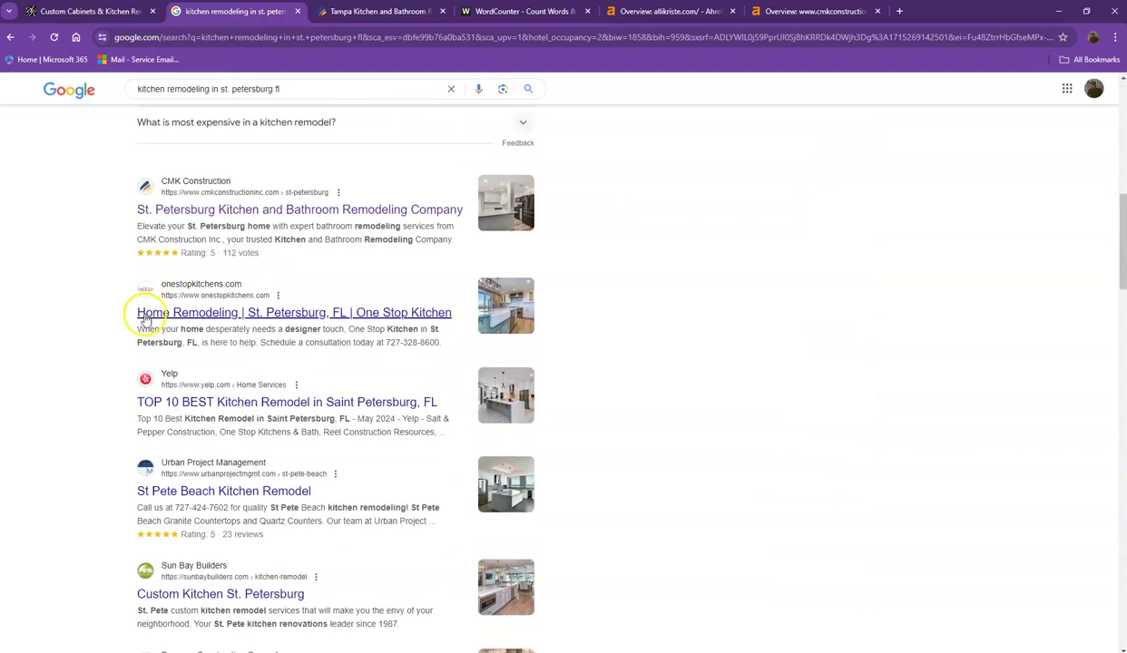
scroll(138, 314, "down", 2)
left_click_drag(131, 202, 208, 214)
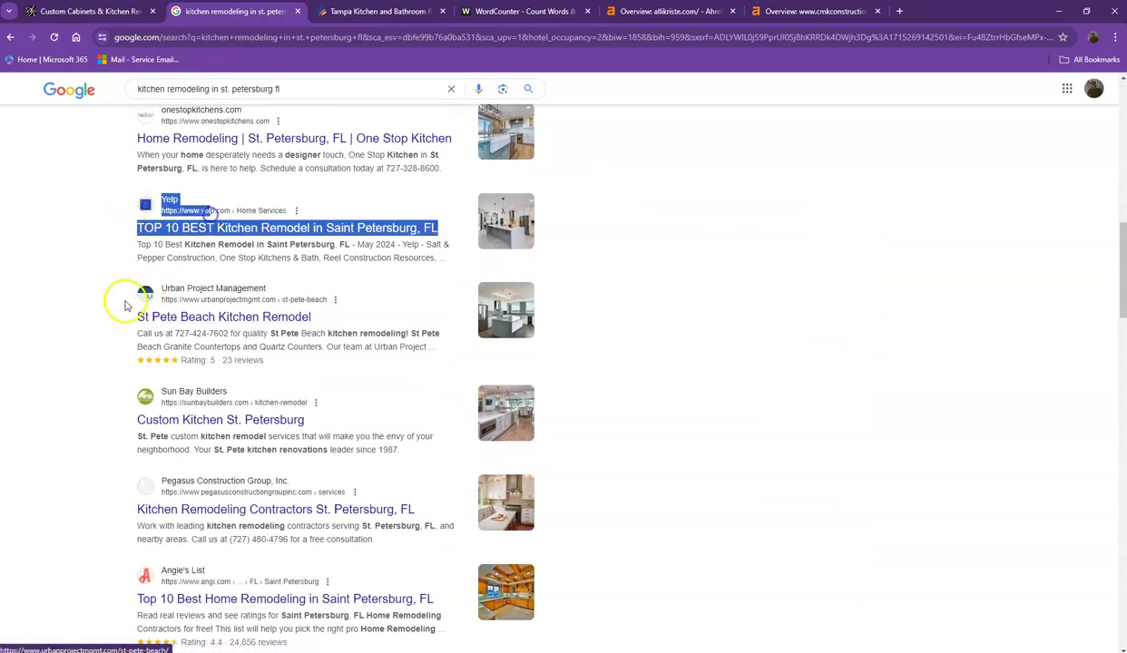
left_click(107, 269)
scroll(107, 268, "down", 2)
scroll(105, 284, "up", 7)
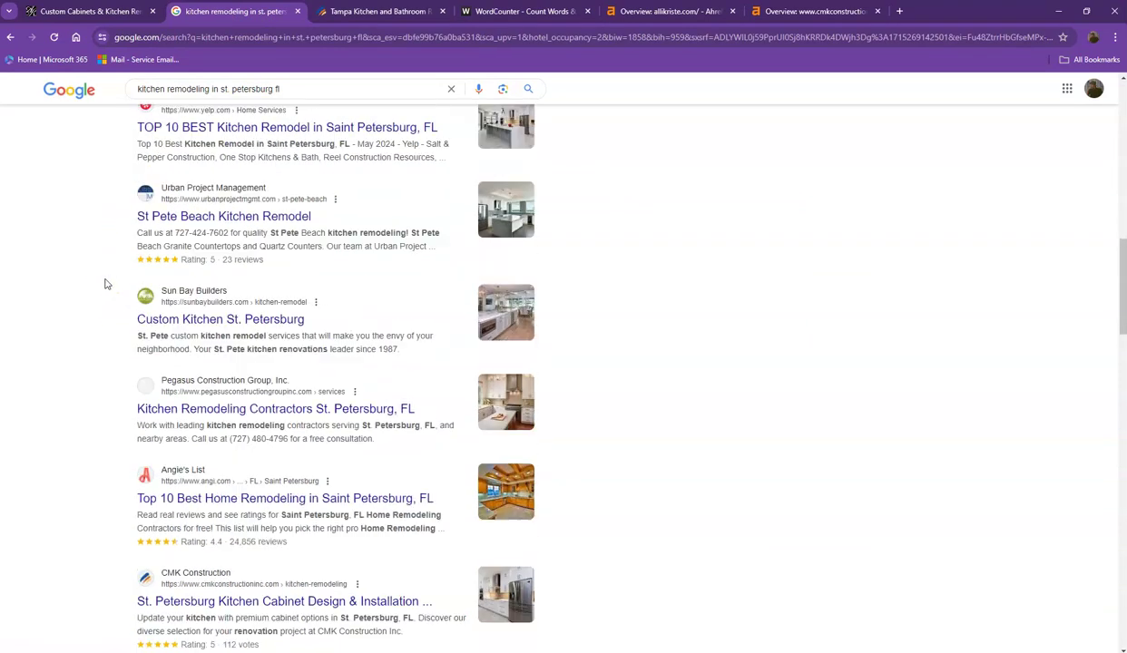
scroll(105, 284, "up", 4)
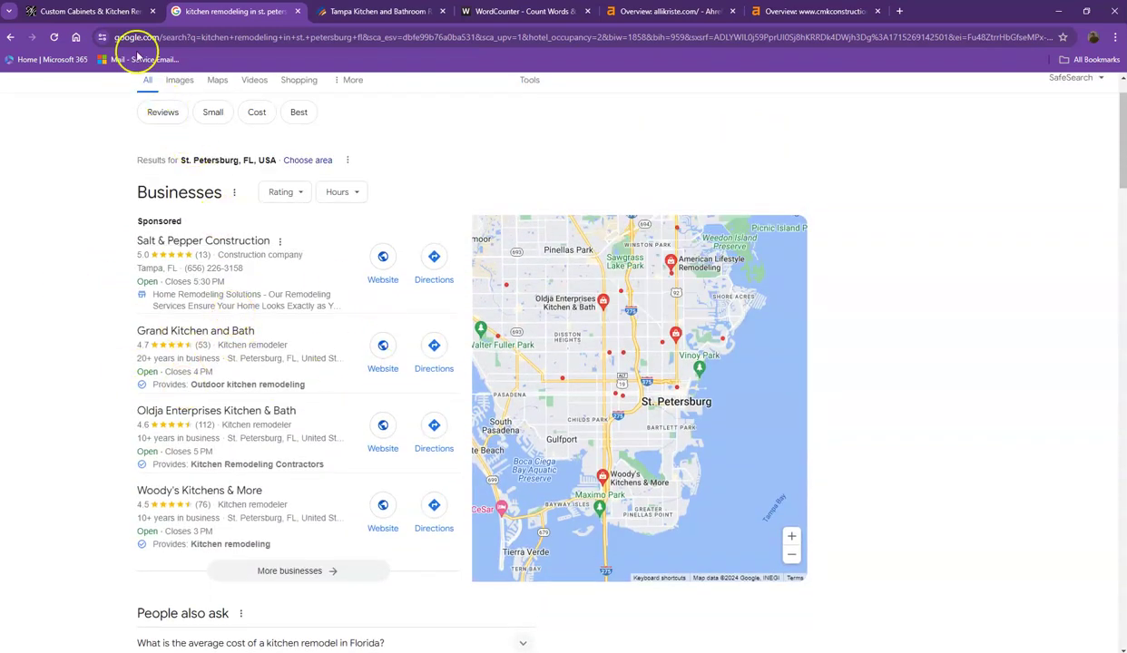
Step: Return to the AlliKristé homepage and look back over it from the remodeling services text up to the header banner
left_click(103, 12)
scroll(172, 213, "up", 2)
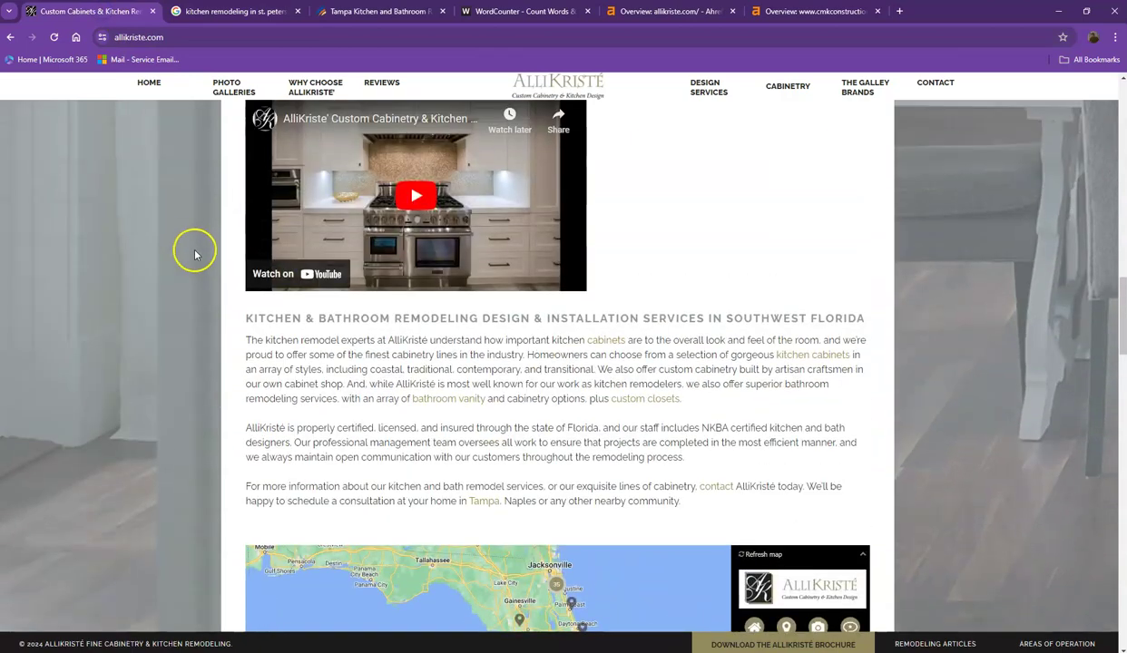
scroll(199, 289, "up", 10)
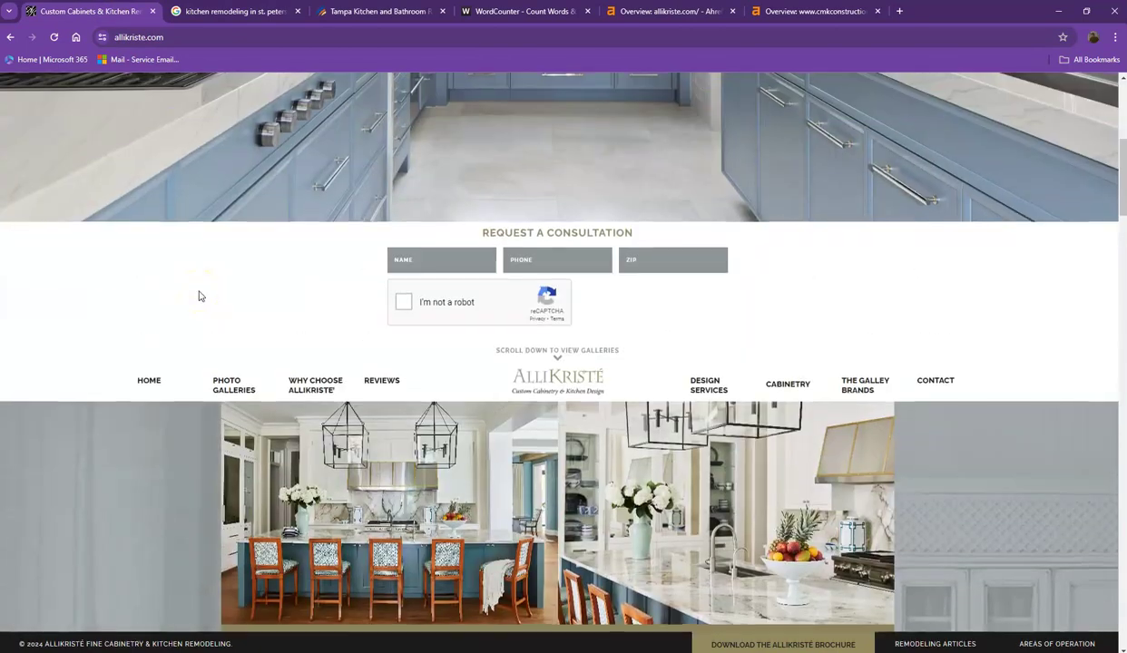
scroll(200, 293, "up", 6)
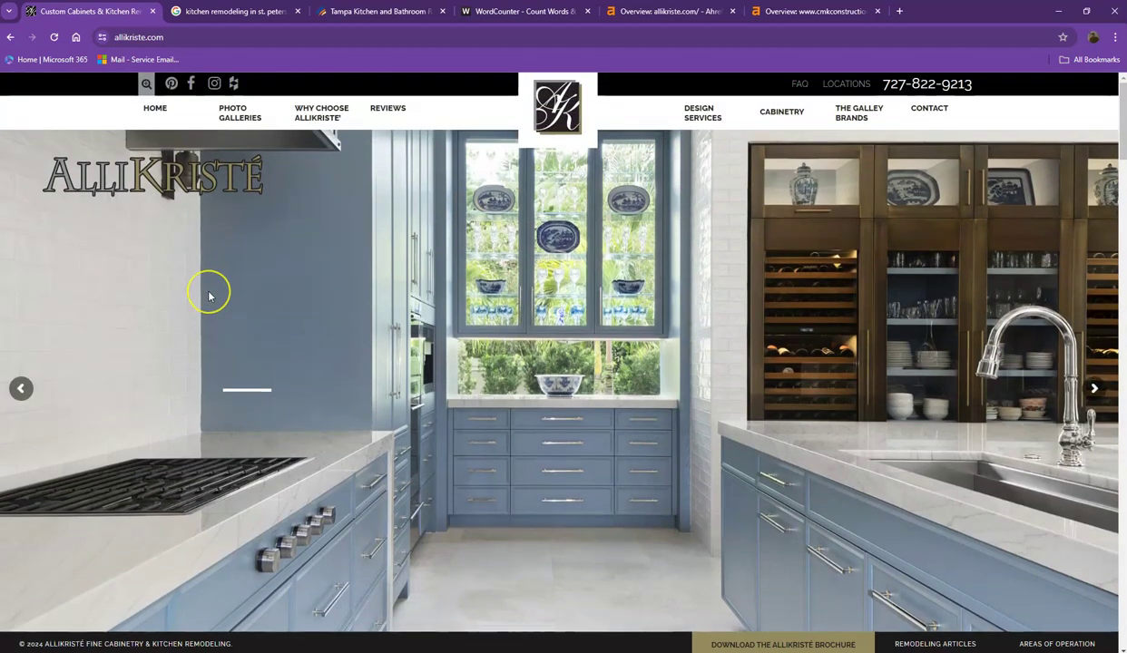